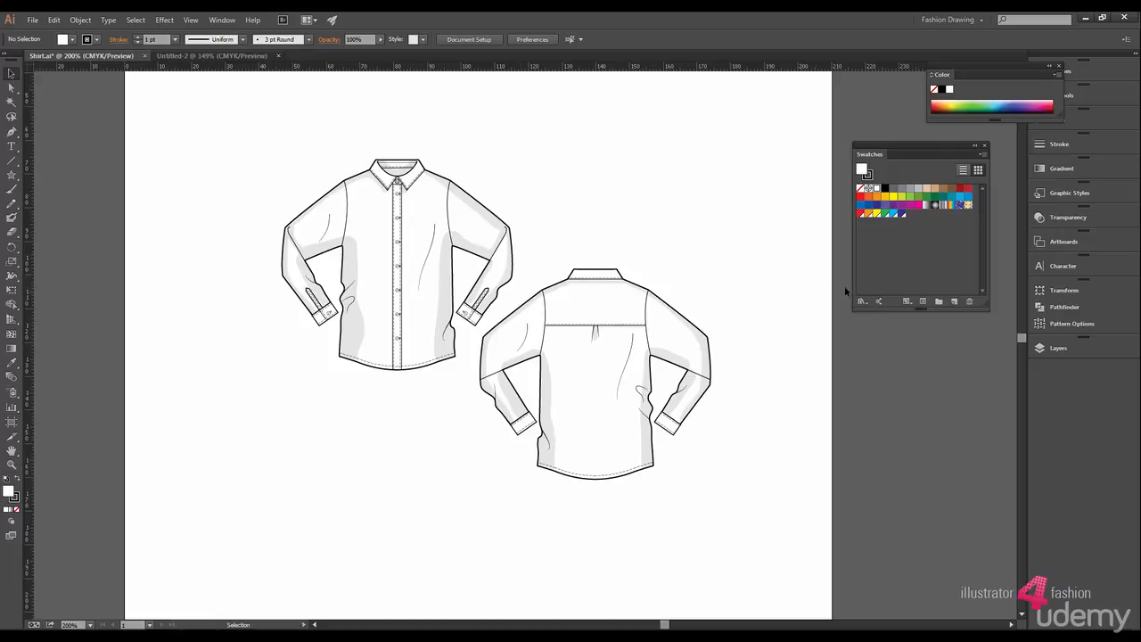
Step: Display the shirt drawing's layer list as a floating window beside the artwork and switch to the Untitled-2 document
click(1055, 348)
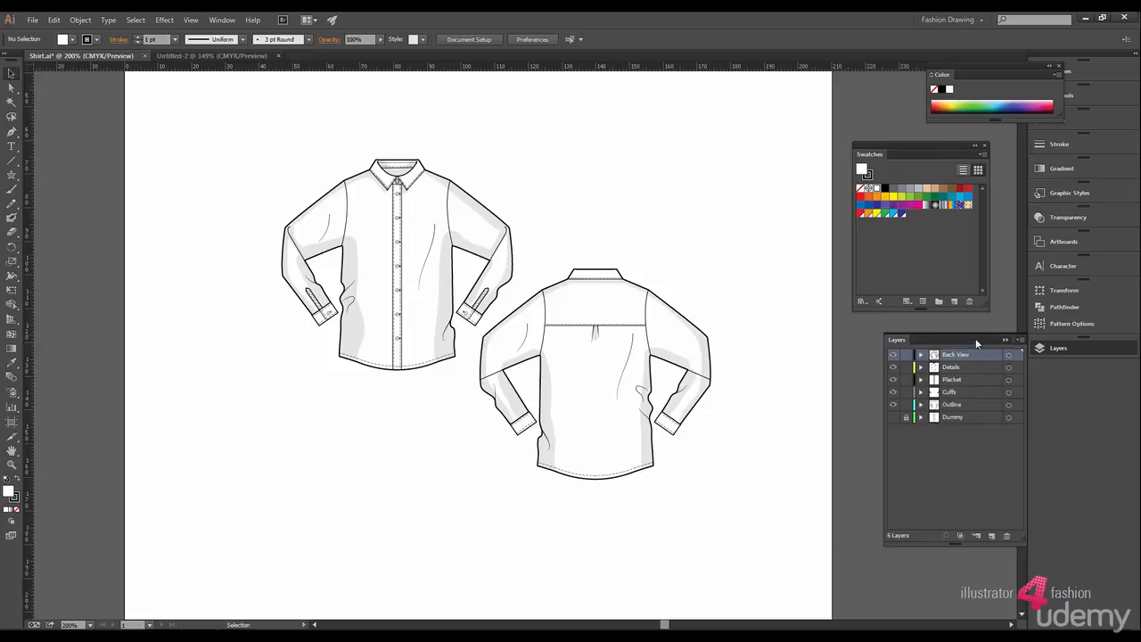
drag(975, 338, 826, 340)
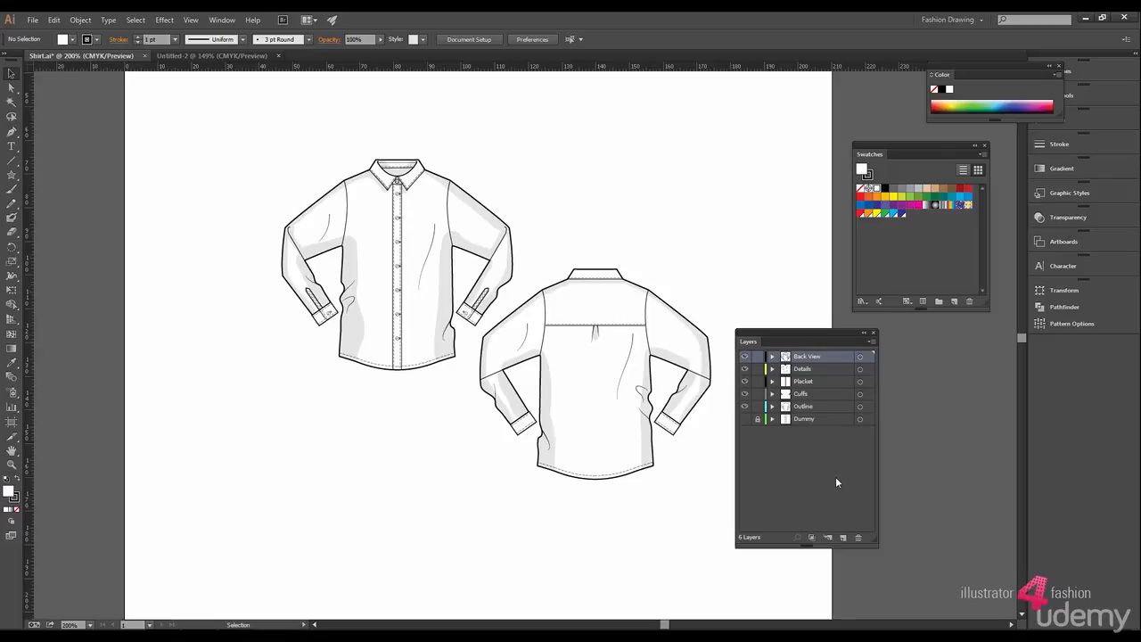
click(198, 58)
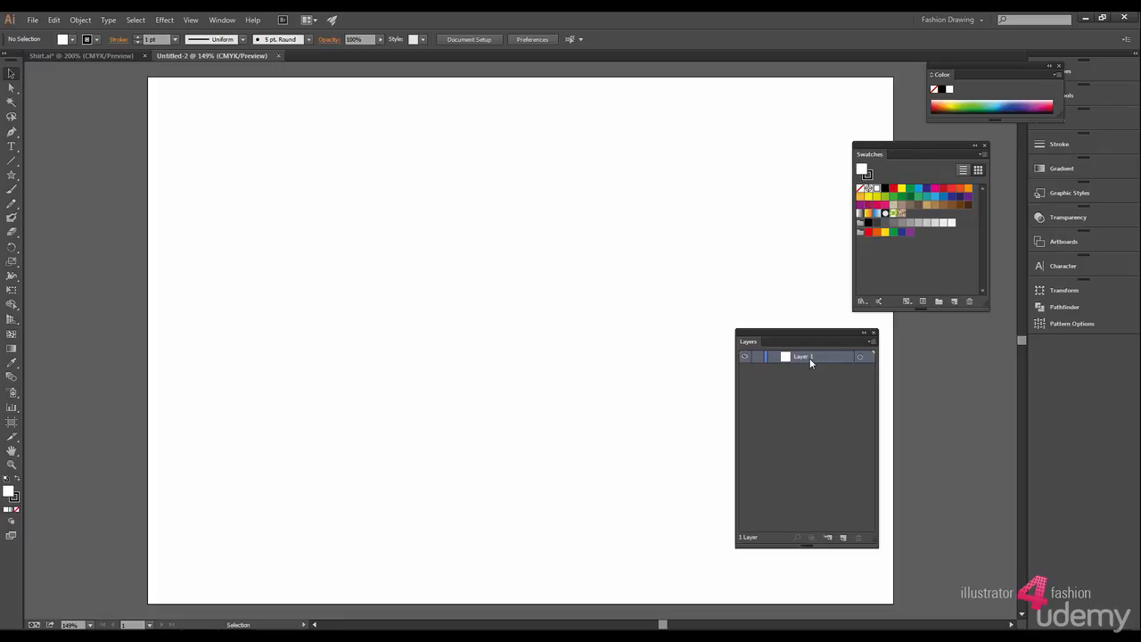
Step: Draw a rectangle about 348 × 241 px mid-artboard and an ellipse about 191 × 214 px over its lower-left corner on Layer 1
drag(11, 175, 53, 172)
drag(374, 236, 682, 449)
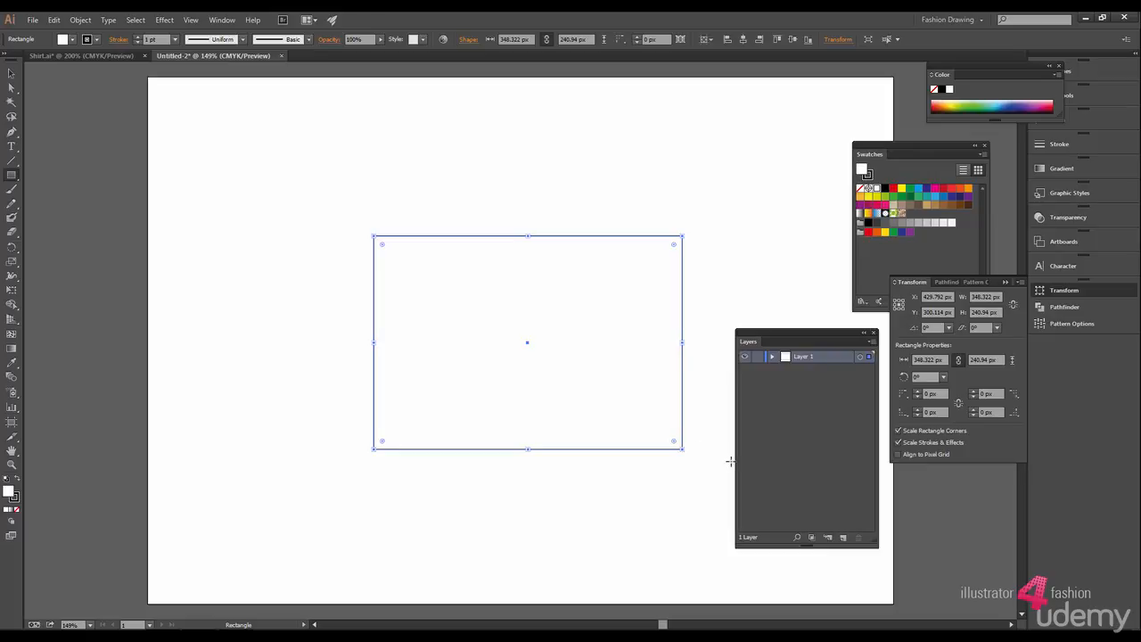
click(772, 356)
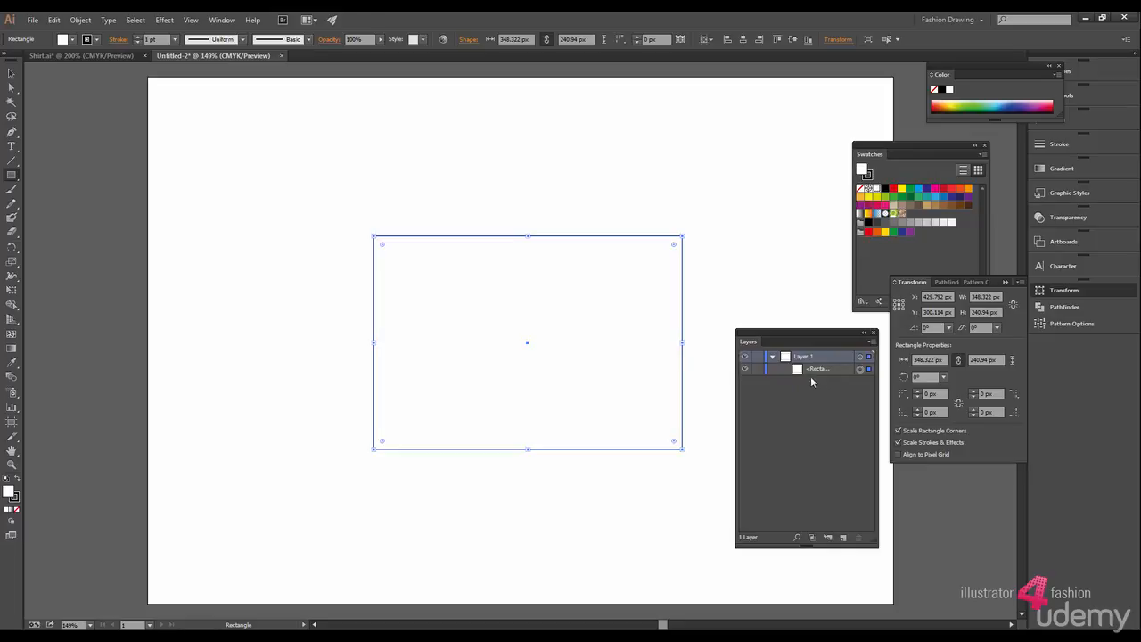
drag(11, 175, 54, 203)
drag(328, 340, 493, 529)
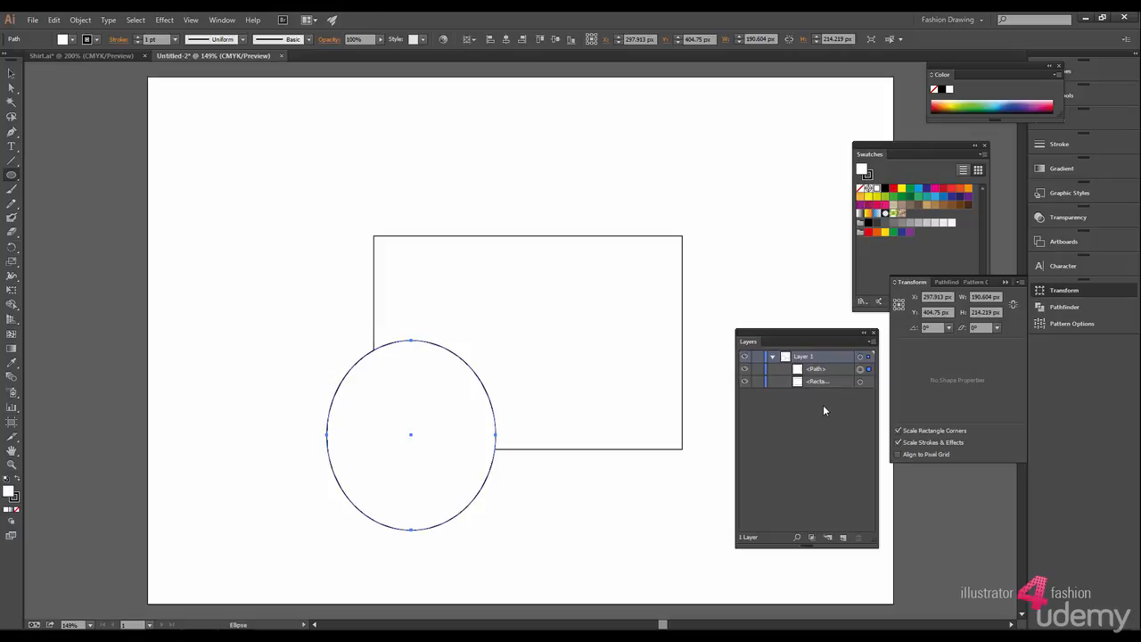
Step: Rename Layer 1 as Shapes and the ellipse's path entry as Ellipse
double_click(803, 356)
text(Shapes)
click(840, 452)
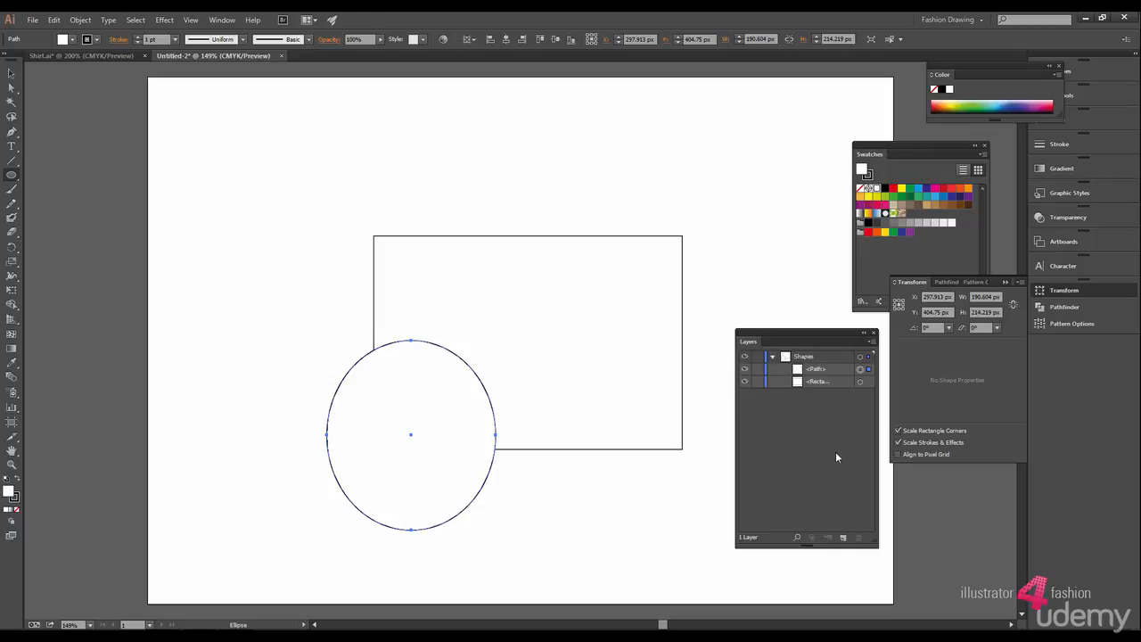
double_click(816, 368)
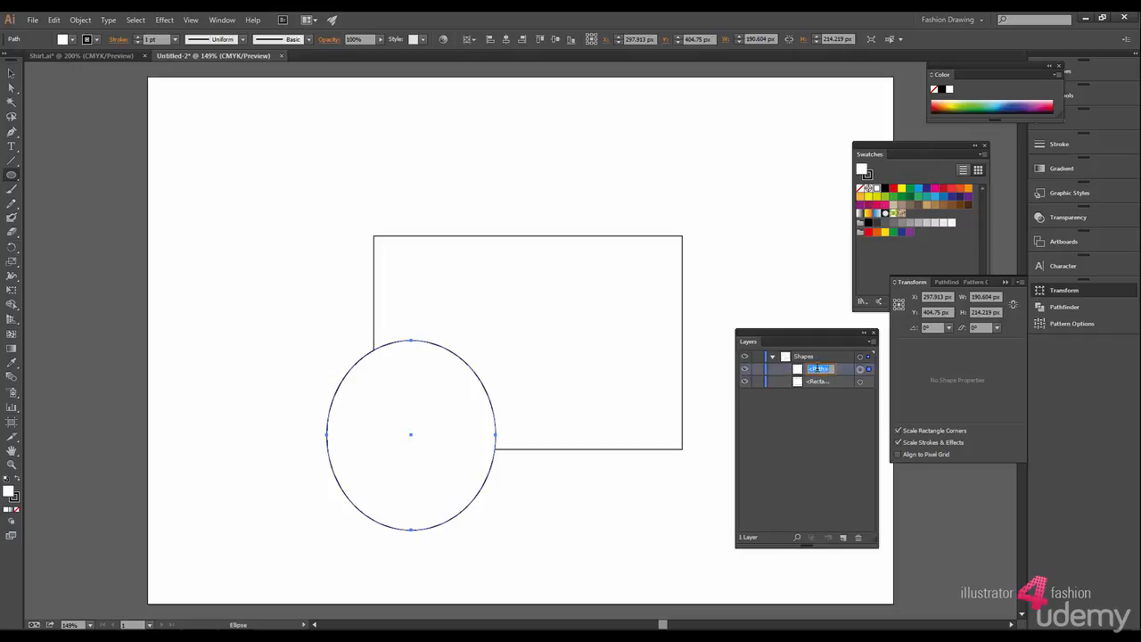
text(Ellipse)
key(Return)
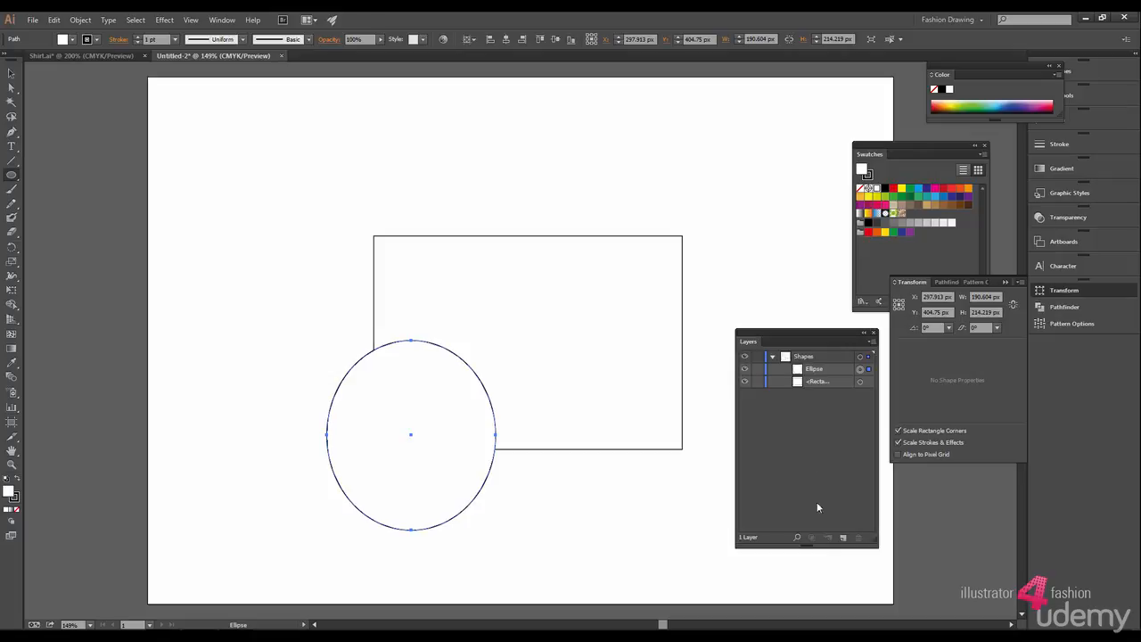
Step: Create a new layer above Shapes and name it Stars
click(842, 538)
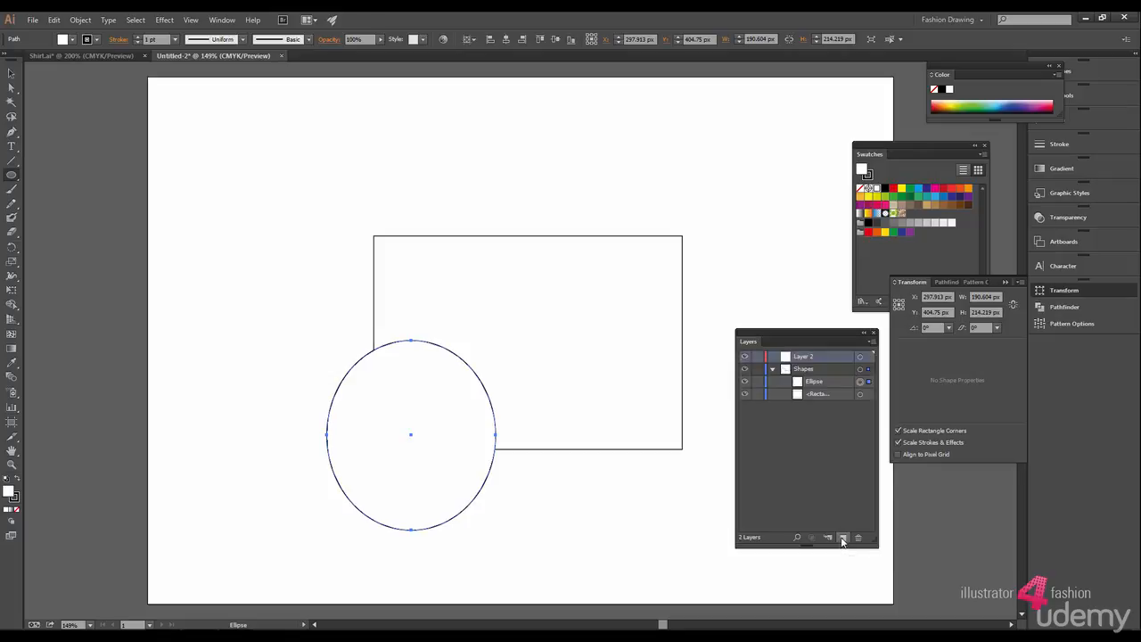
double_click(817, 360)
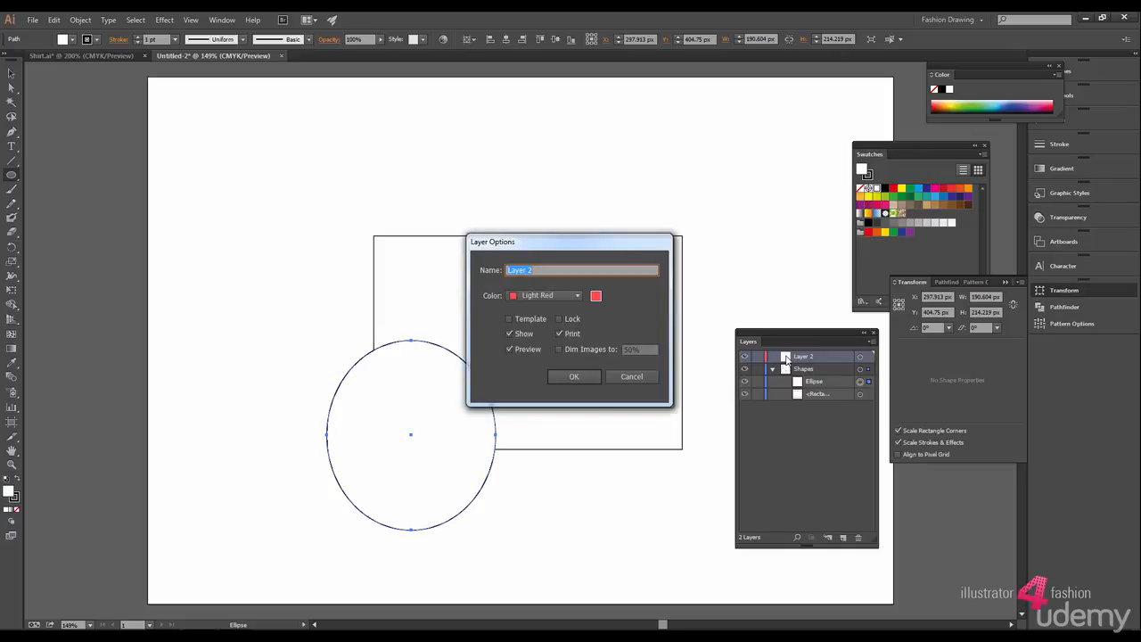
text(Stars)
click(574, 377)
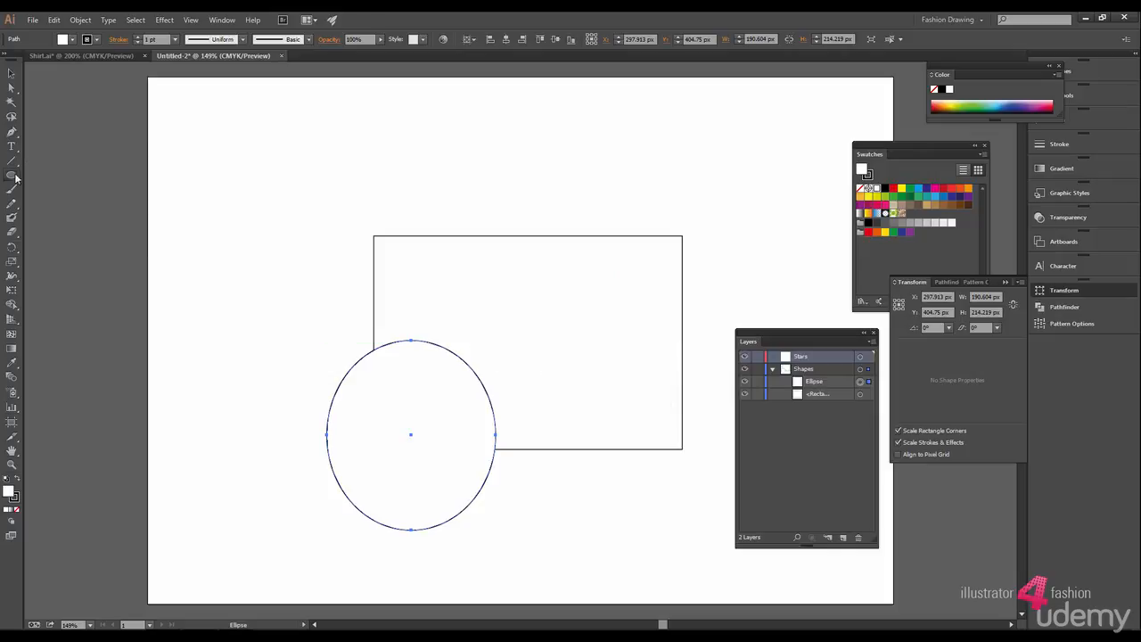
Step: Draw five stars of different sizes on the Stars layer, scattered over the upper artboard and around the rectangle
drag(10, 175, 86, 232)
drag(365, 211, 443, 262)
drag(529, 295, 654, 288)
drag(668, 363, 711, 408)
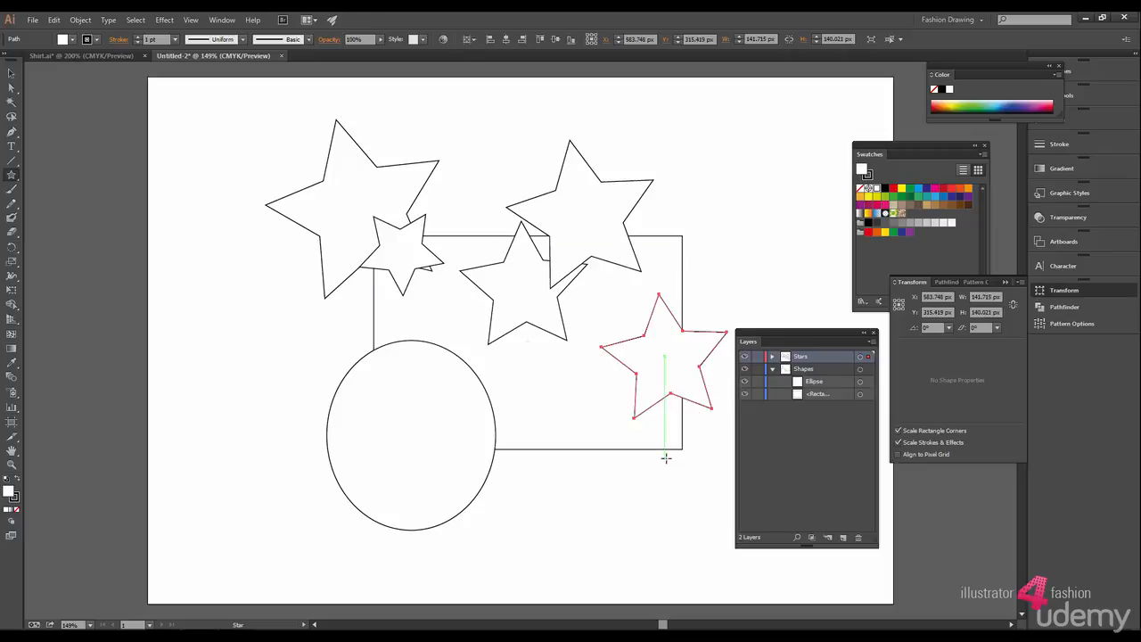
Step: Expand the Stars layer and target its stars singly and four together, followed by the ellipse and the rectangle individually
click(773, 356)
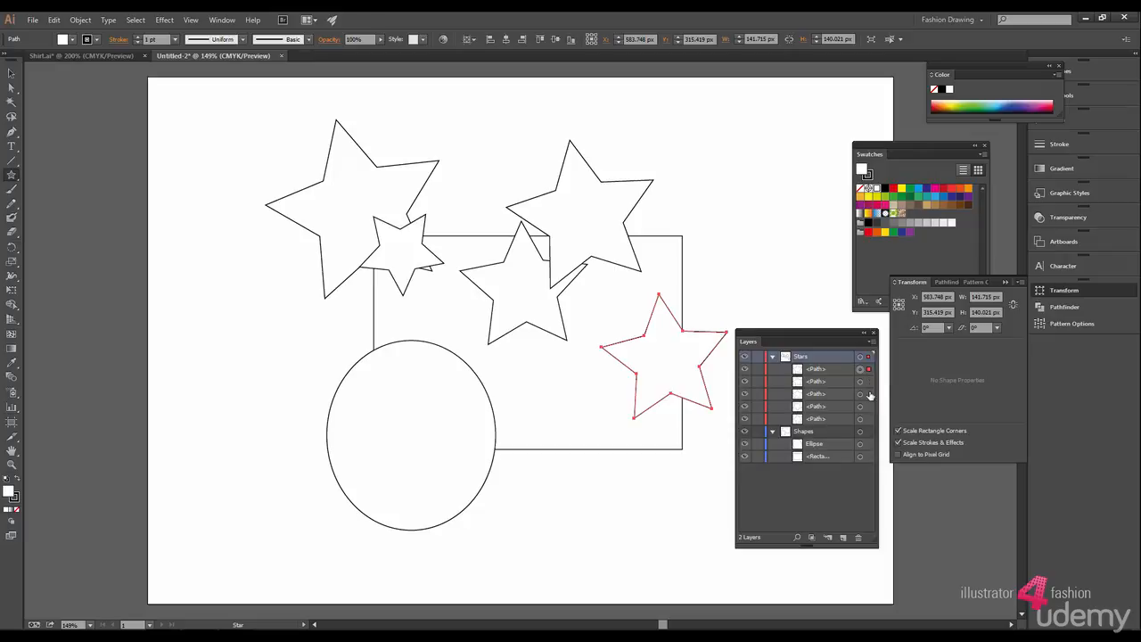
click(859, 381)
click(860, 394)
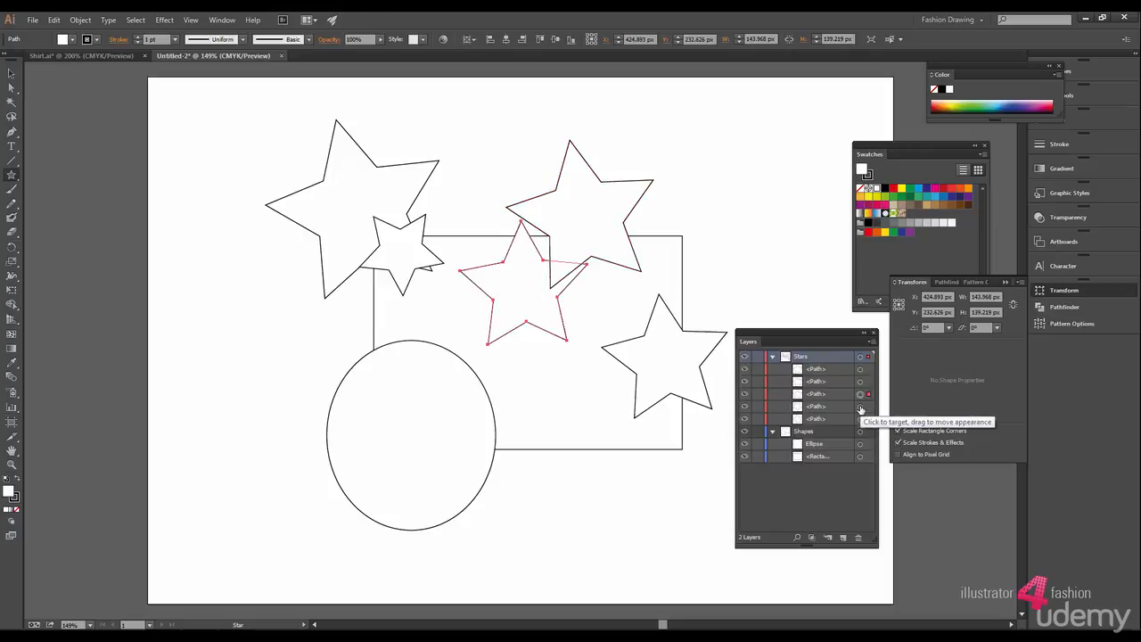
click(861, 406)
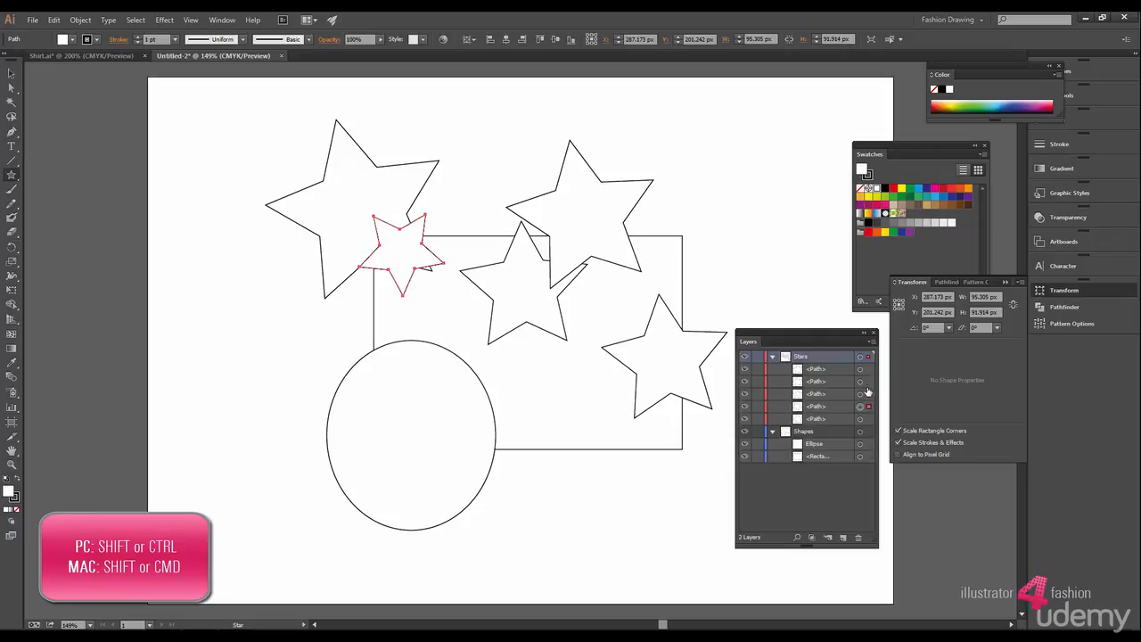
shift+click(861, 393)
shift+click(861, 383)
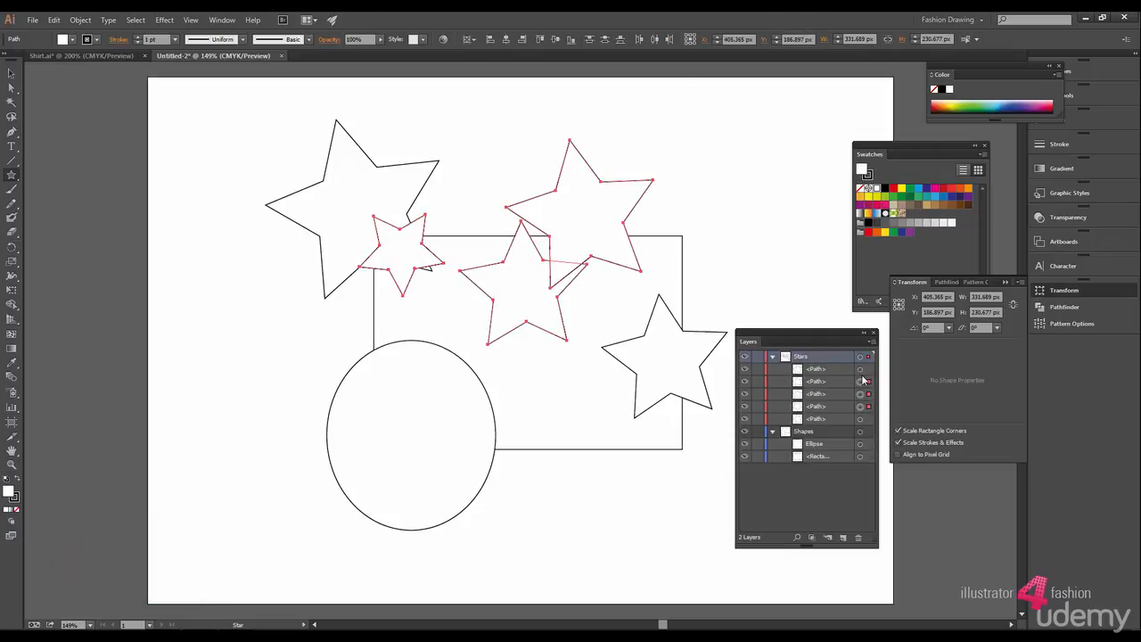
shift+click(861, 370)
click(859, 443)
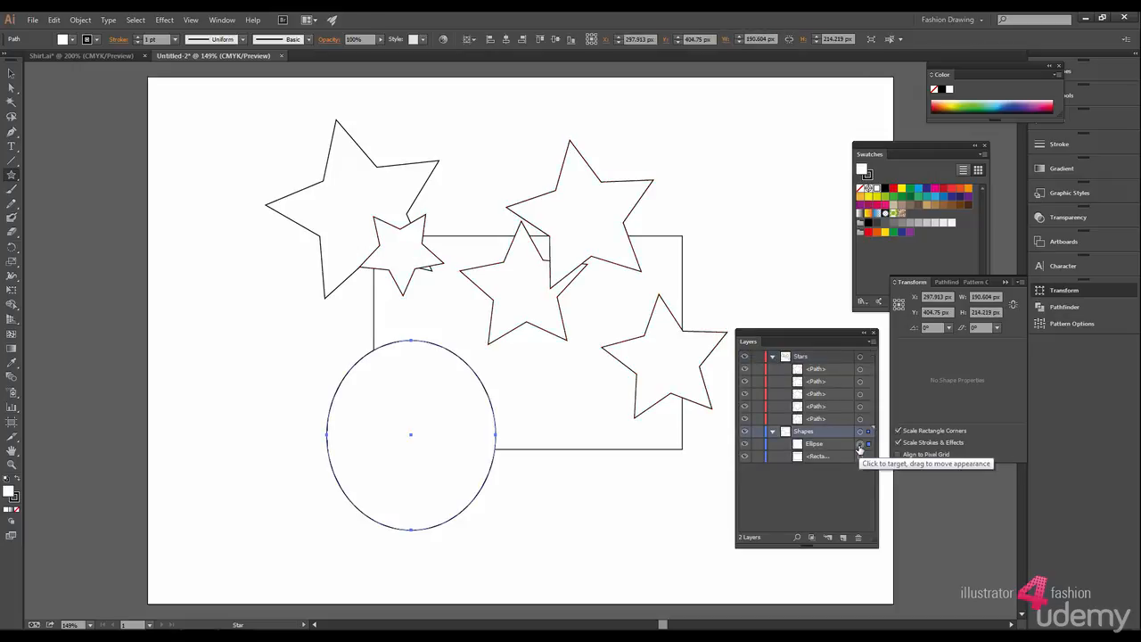
click(860, 457)
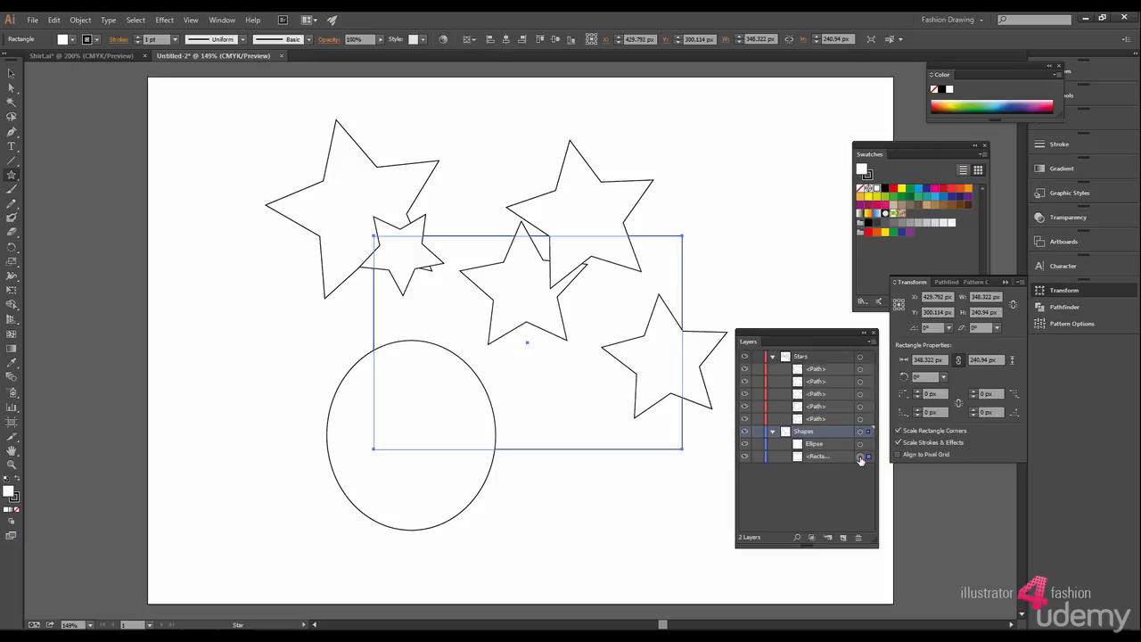
Step: Examine the Shapes layer's options and its highlight color choices, leaving the settings without applying anything
double_click(785, 432)
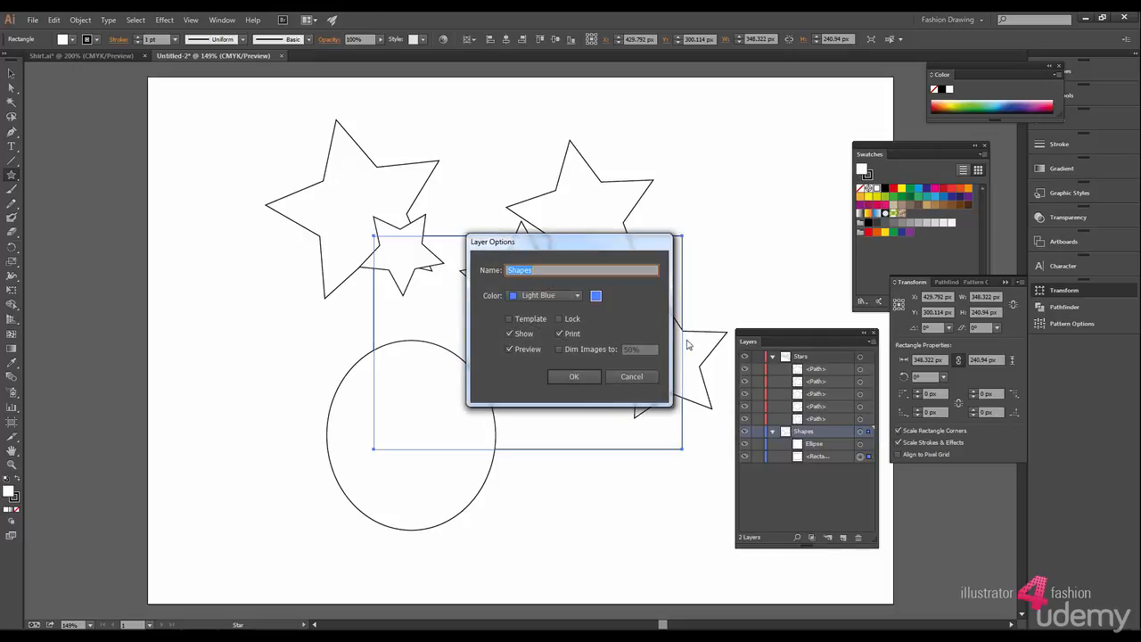
click(578, 296)
click(595, 297)
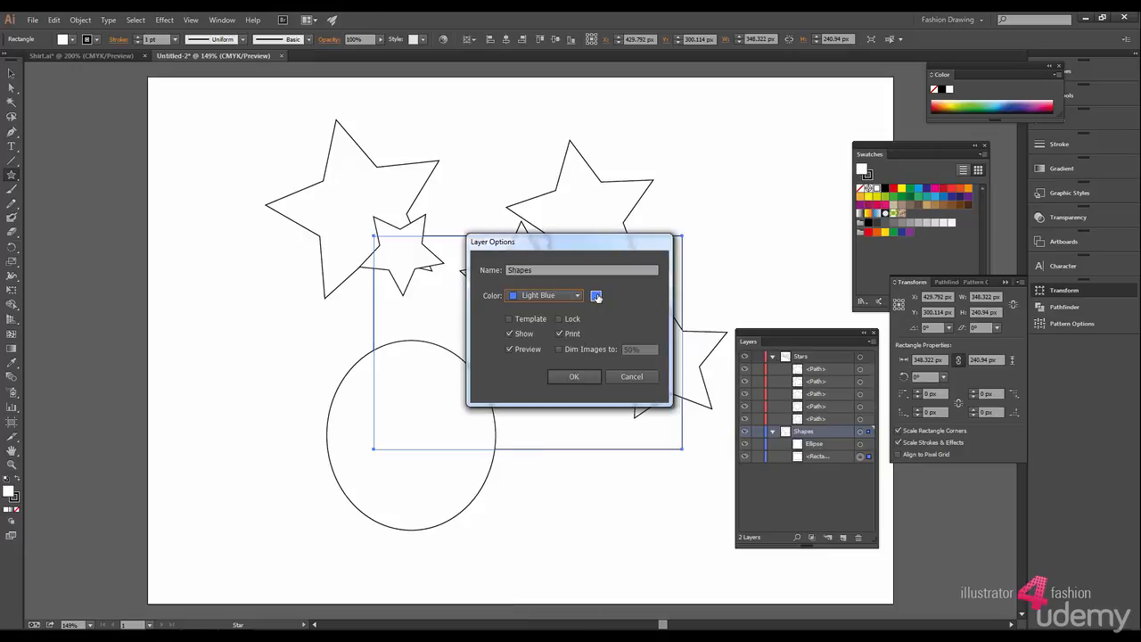
click(594, 295)
click(505, 417)
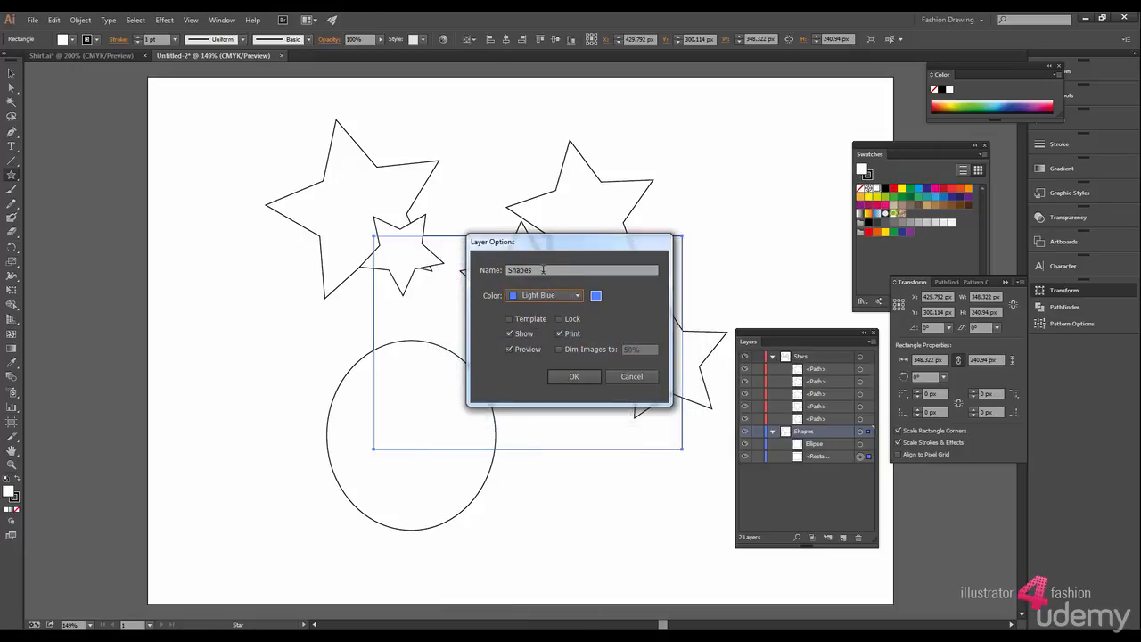
click(632, 378)
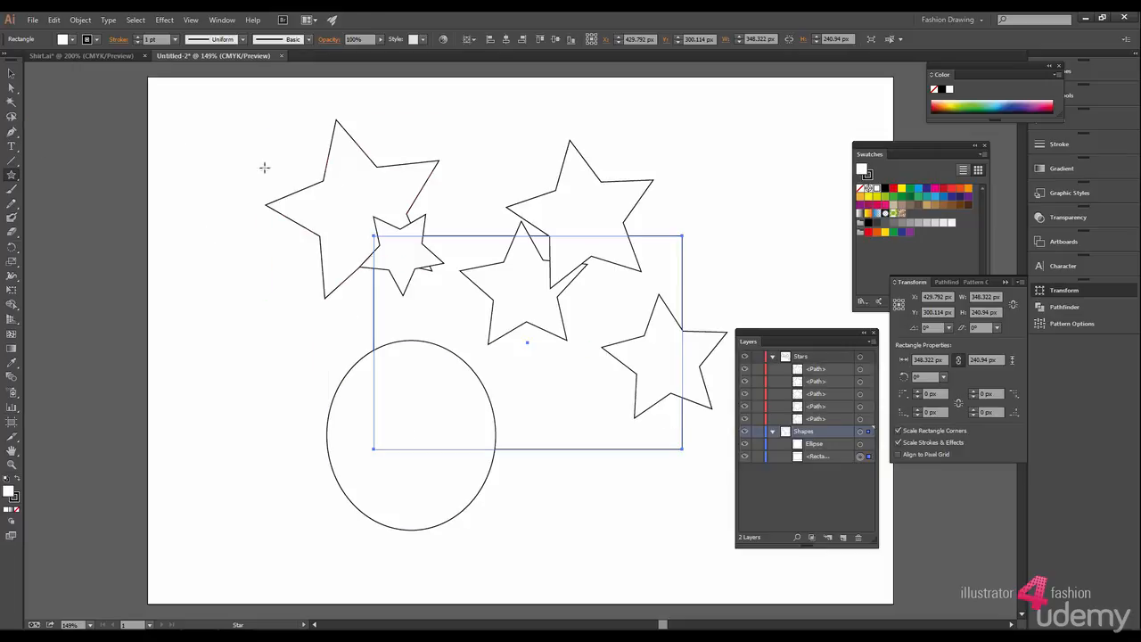
Step: Fill the large star yellow, the smallest dark blue, the middle one magenta, the upper one orange and the last one green
key(v)
click(397, 202)
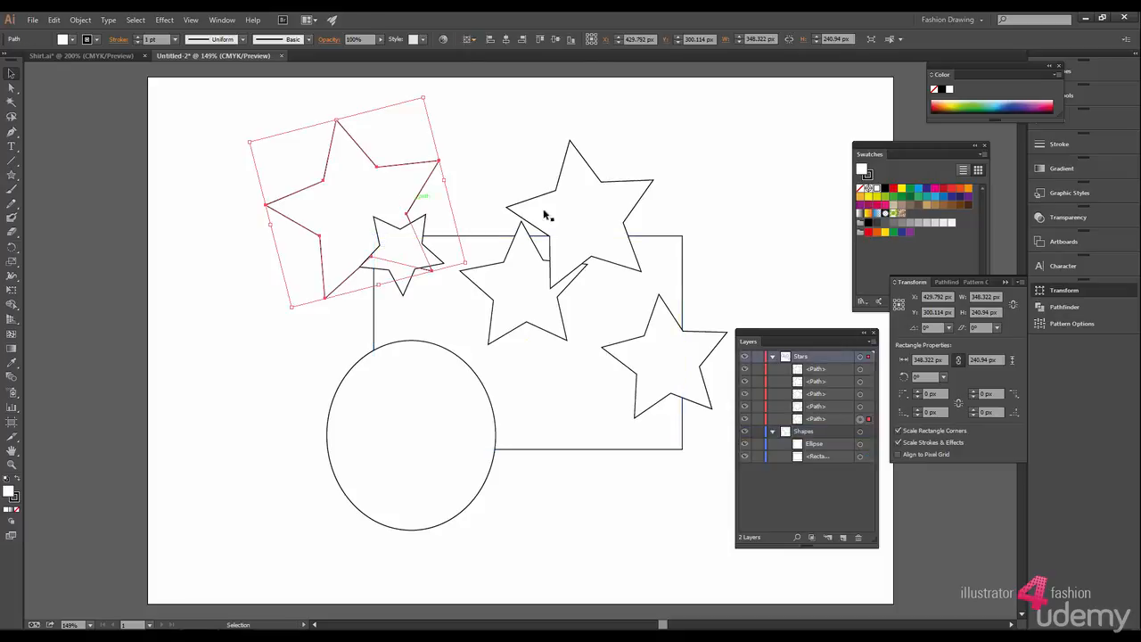
click(868, 197)
click(402, 250)
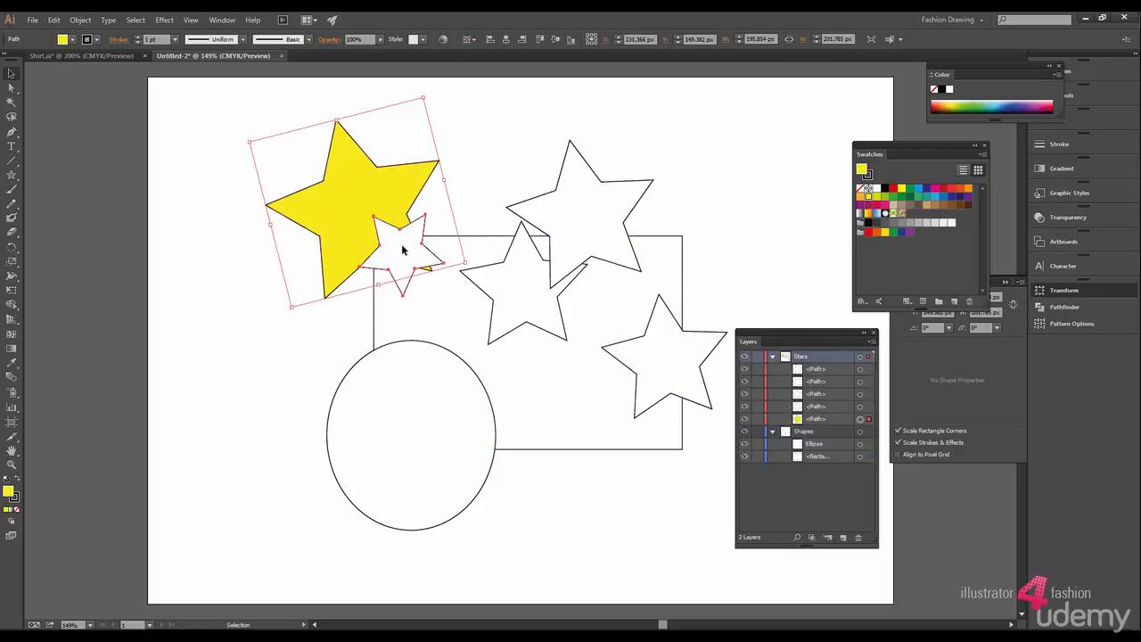
click(927, 188)
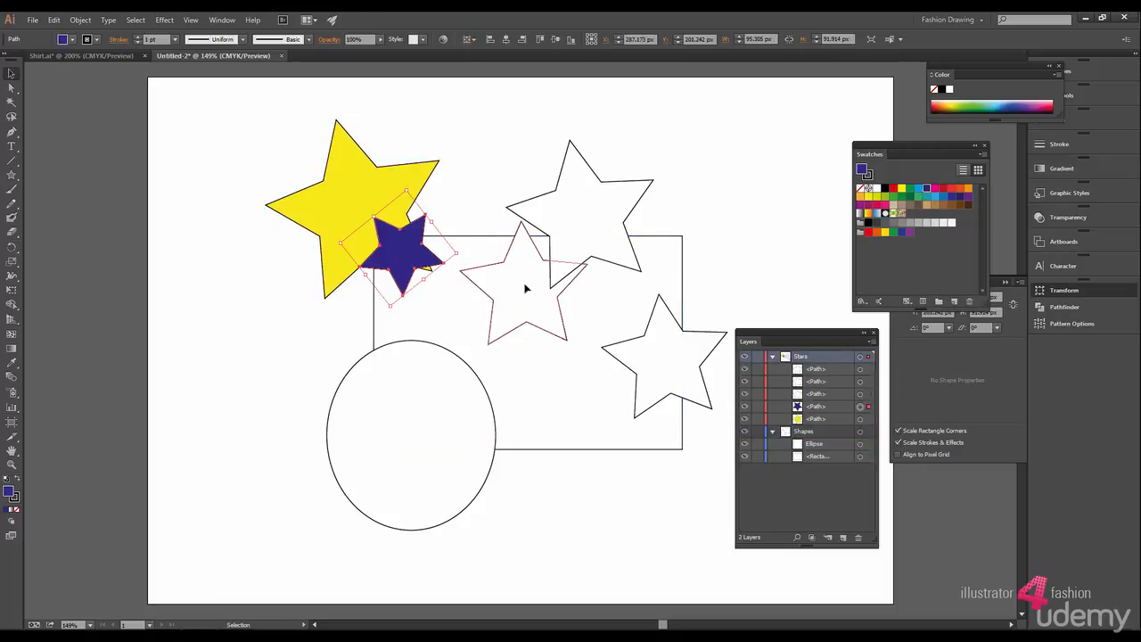
click(526, 287)
click(933, 189)
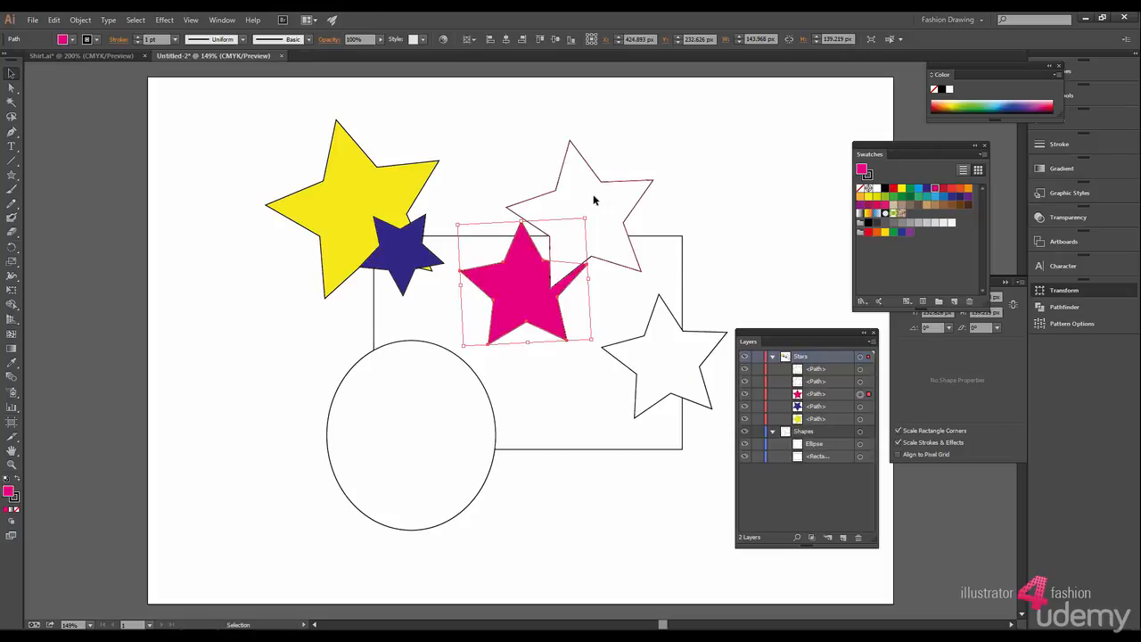
click(593, 200)
click(959, 189)
click(669, 349)
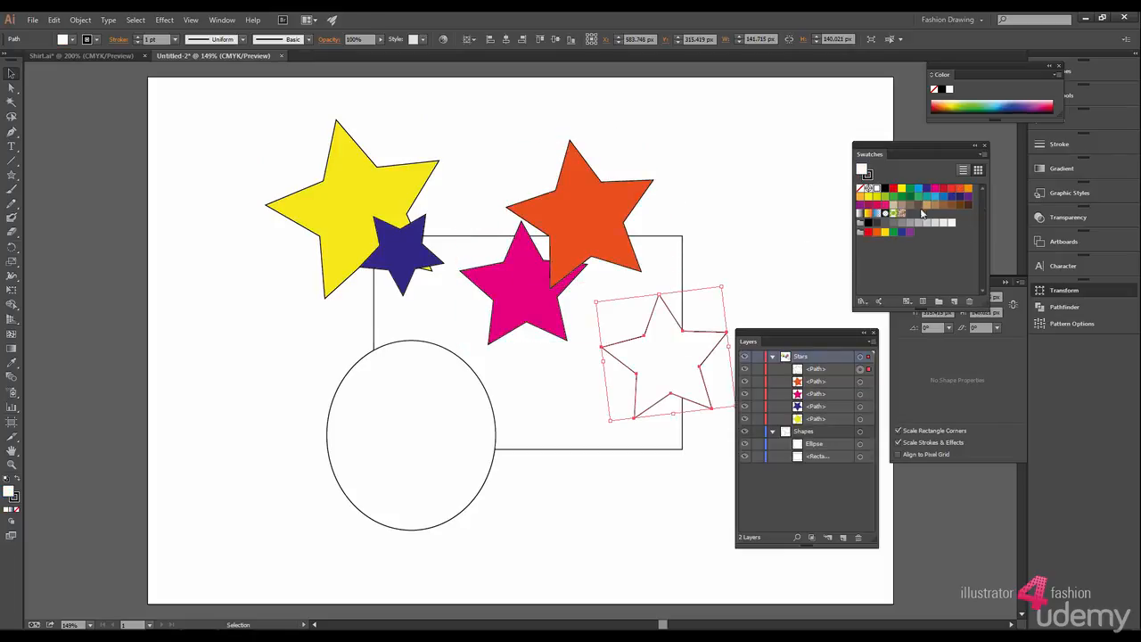
click(918, 196)
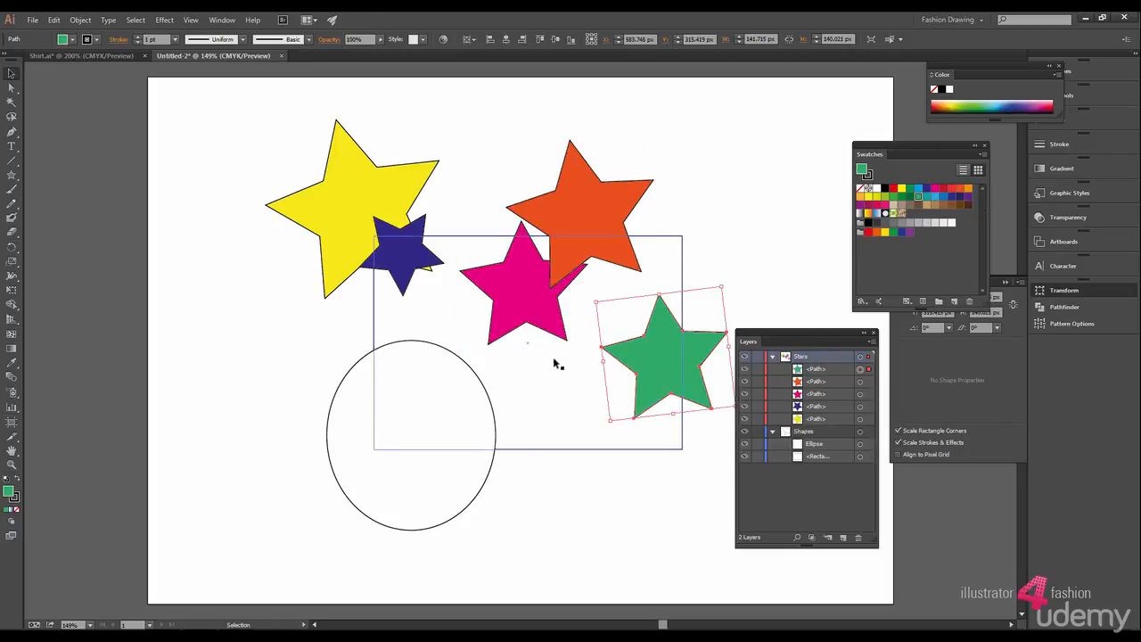
Step: Fill the rectangle with purple and the ellipse with teal, leaving nothing selected
click(557, 364)
drag(860, 206, 419, 436)
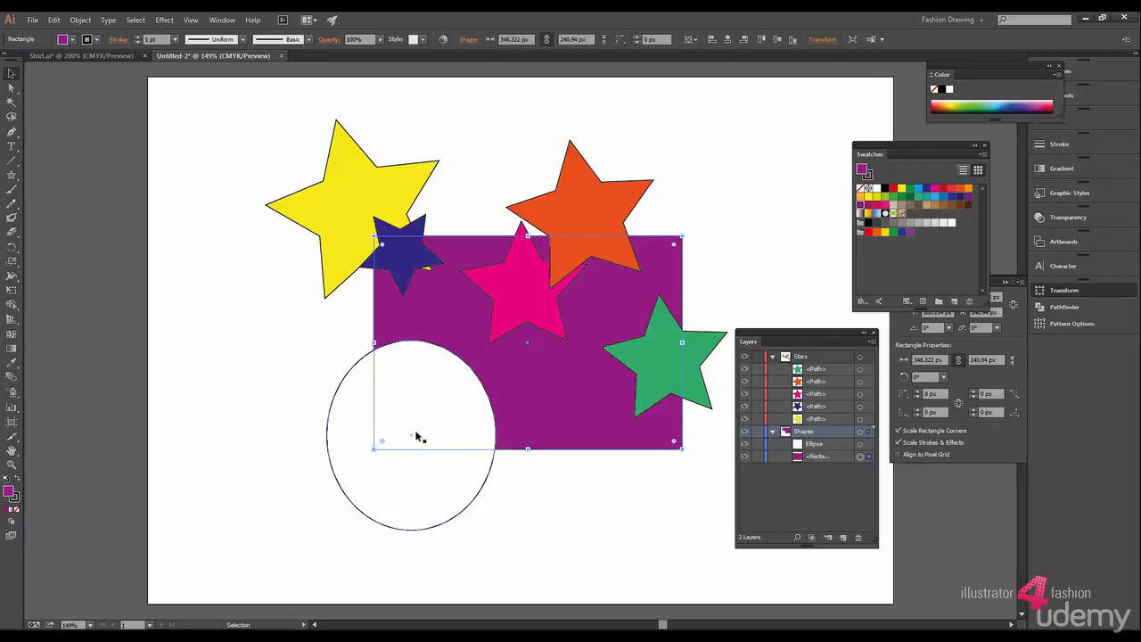
click(418, 437)
click(926, 198)
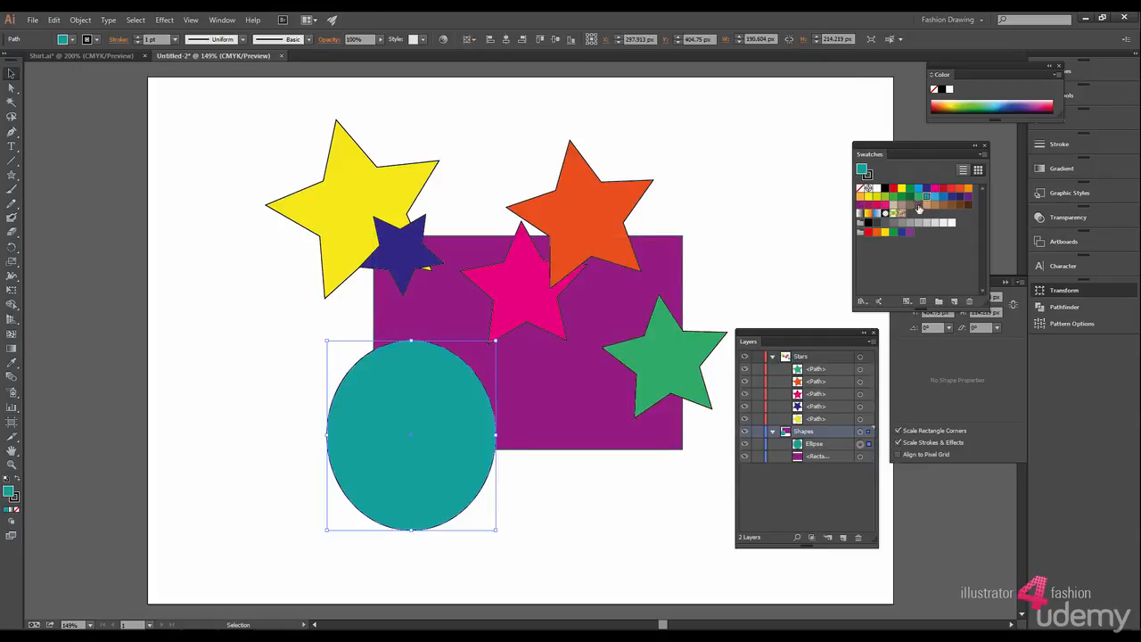
click(662, 501)
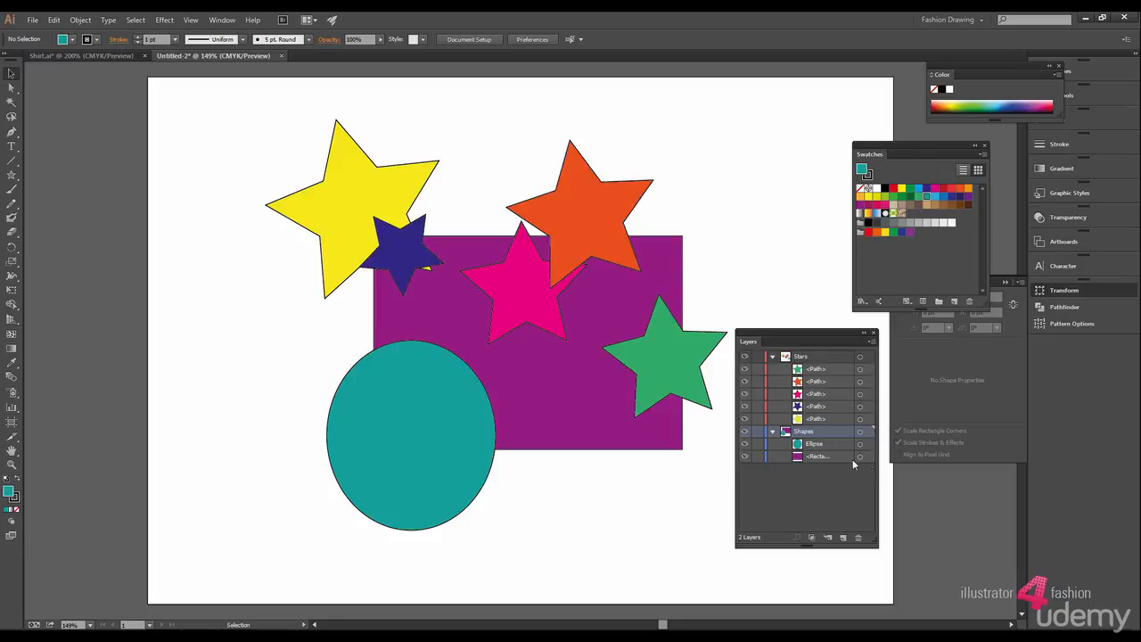
Step: Move the Stars layer below Shapes, and nest Shapes as the lowest sublayer inside Stars
drag(816, 356, 818, 463)
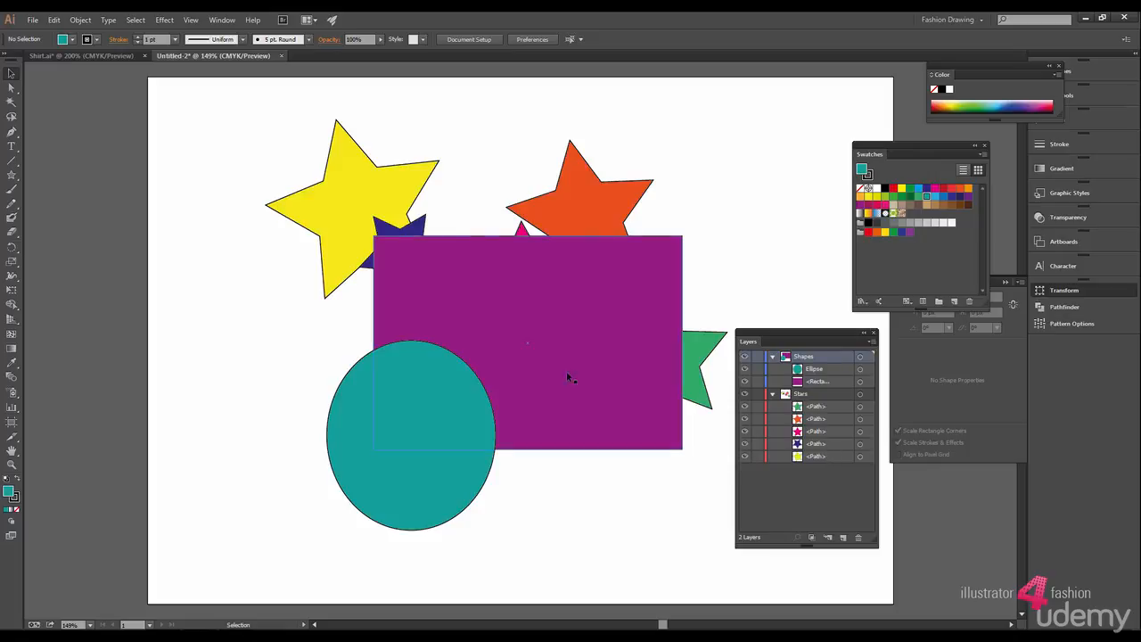
drag(791, 359, 799, 461)
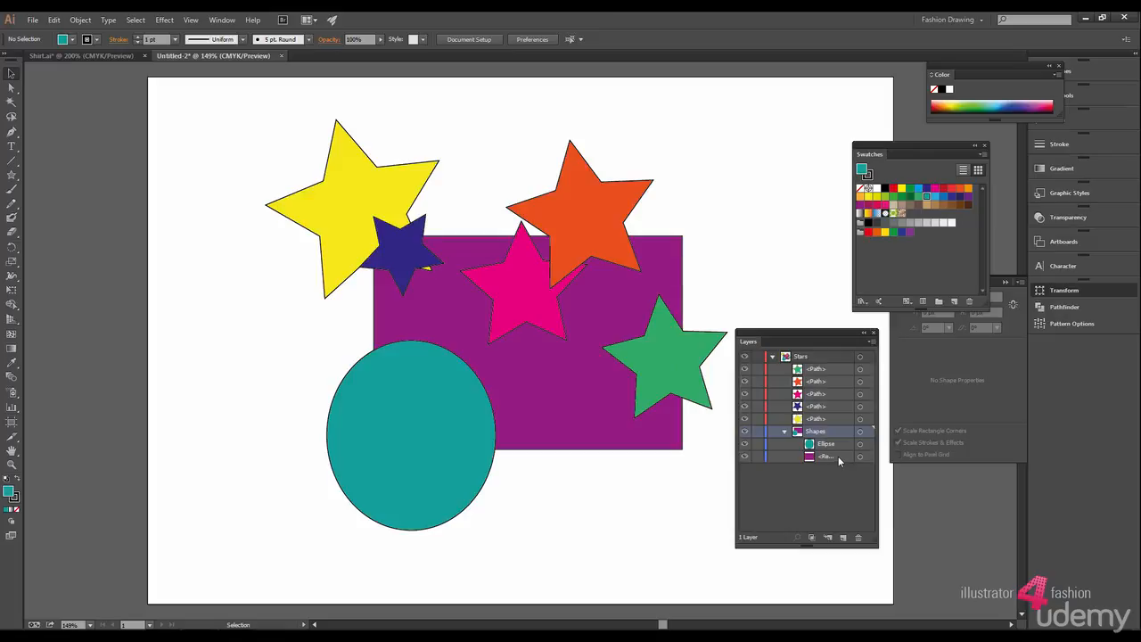
Step: Restack the magenta star above orange and yellow above dark blue, then place the yellow and dark blue stars inside the Shapes sublayer
click(817, 407)
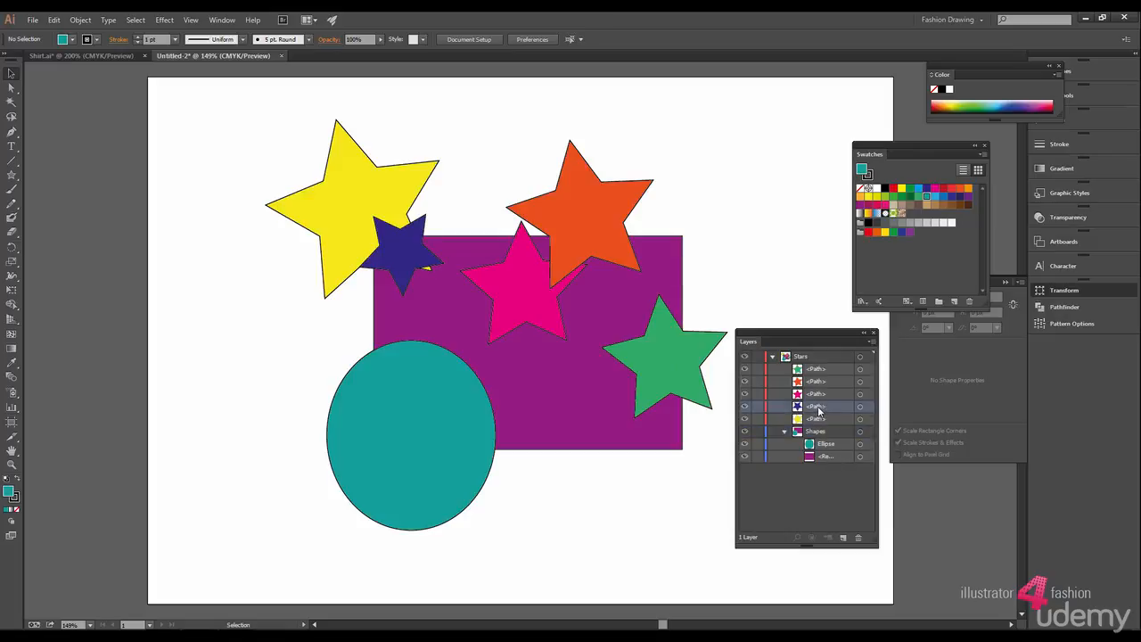
drag(818, 411, 810, 376)
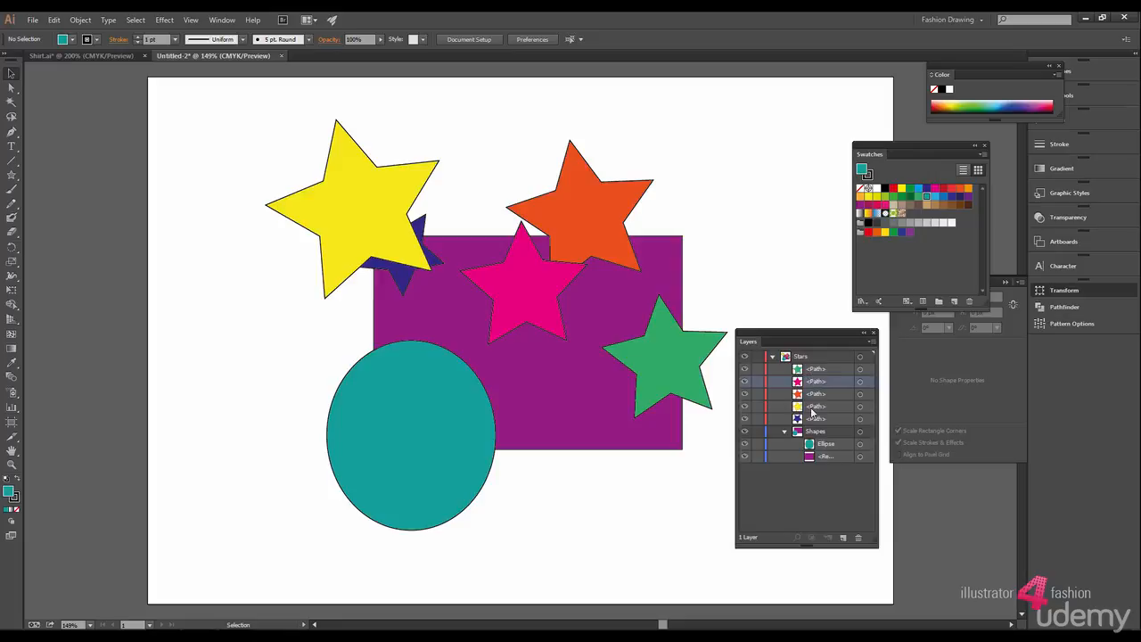
mouse_move(815, 458)
mouse_down()
mouse_move(815, 439)
mouse_move(814, 458)
mouse_up()
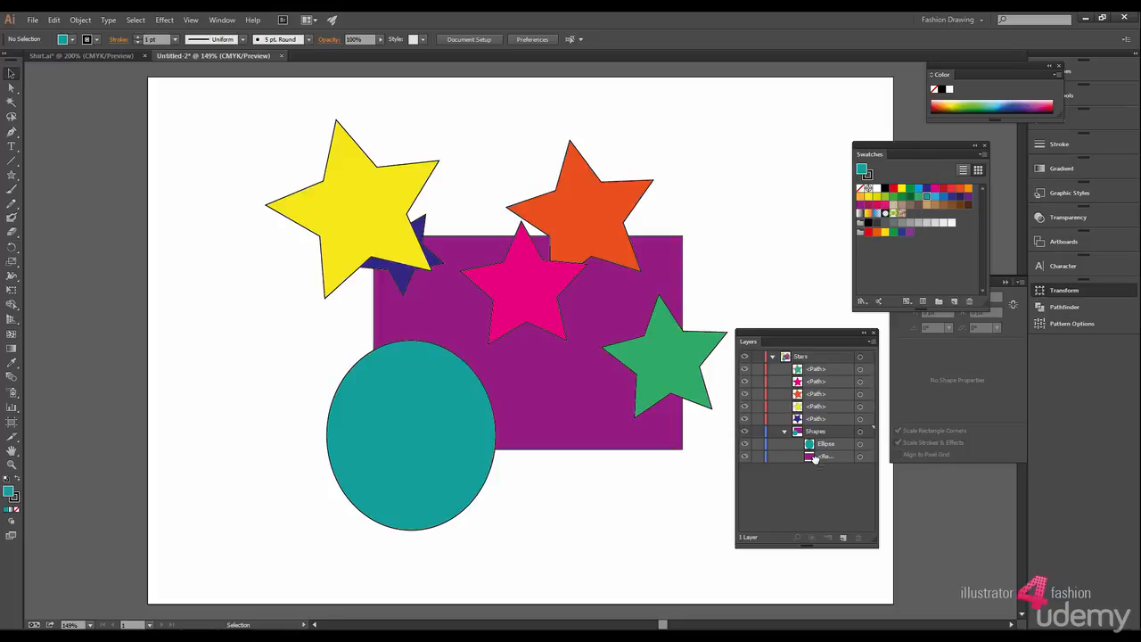
drag(813, 458, 814, 425)
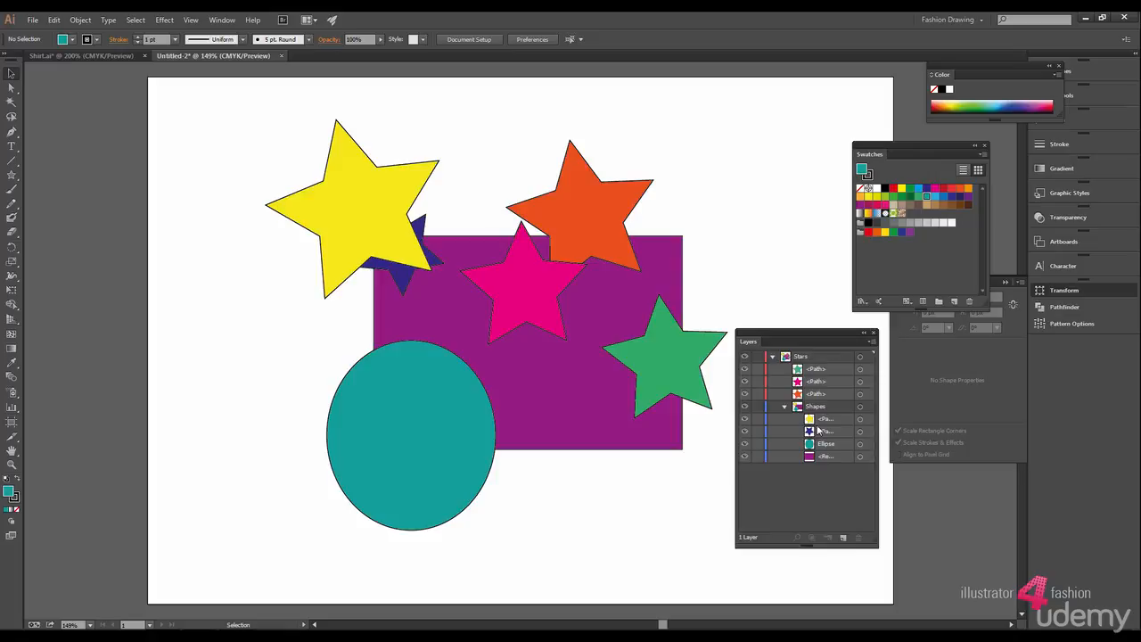
Step: Hide and show the Shapes sublayer, then lock and unlock it, checking that its ellipse can be selected
click(745, 407)
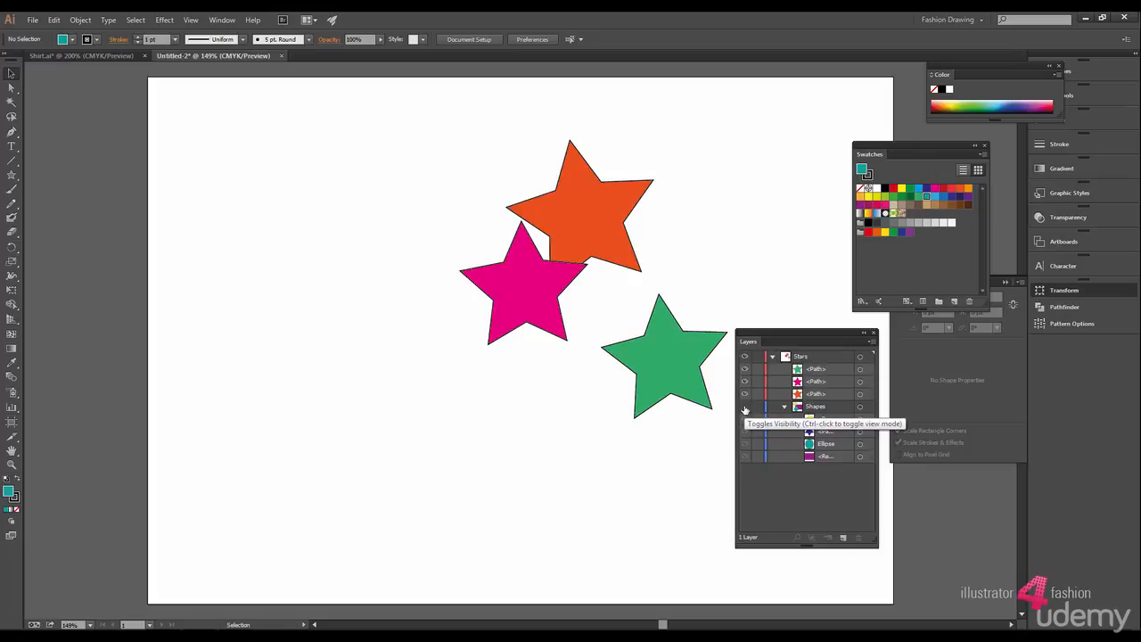
click(745, 407)
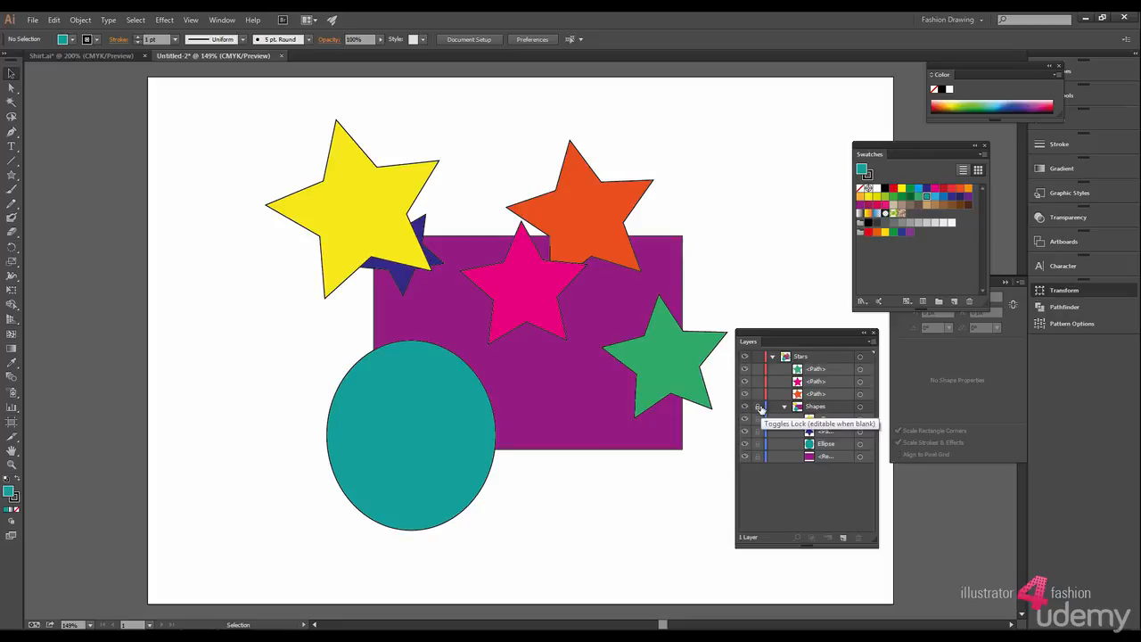
click(758, 407)
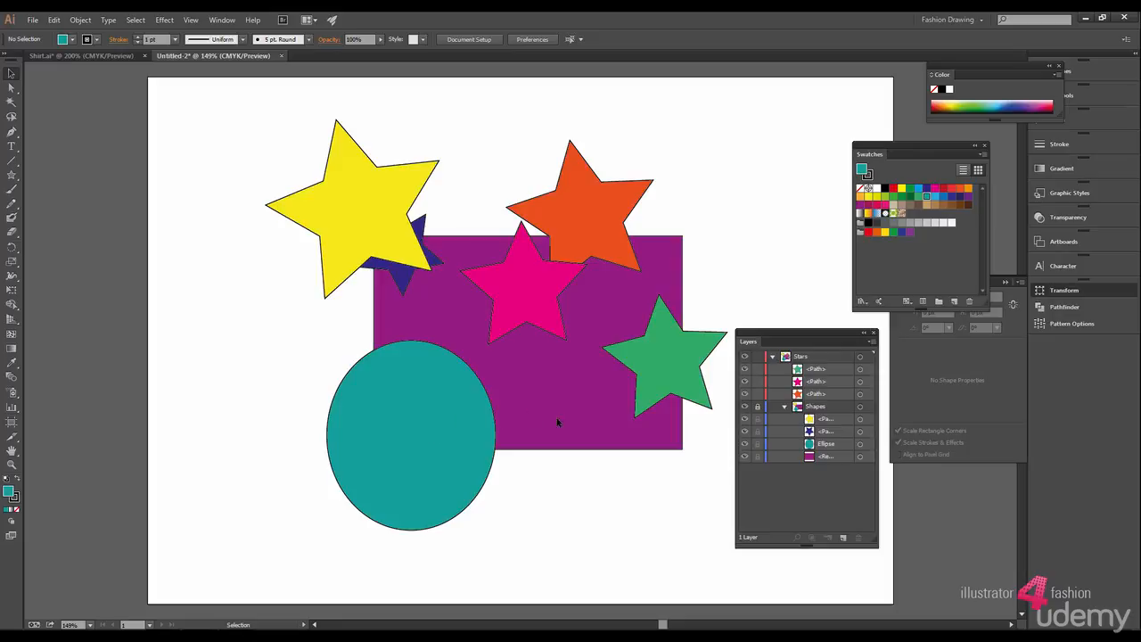
click(757, 406)
click(394, 443)
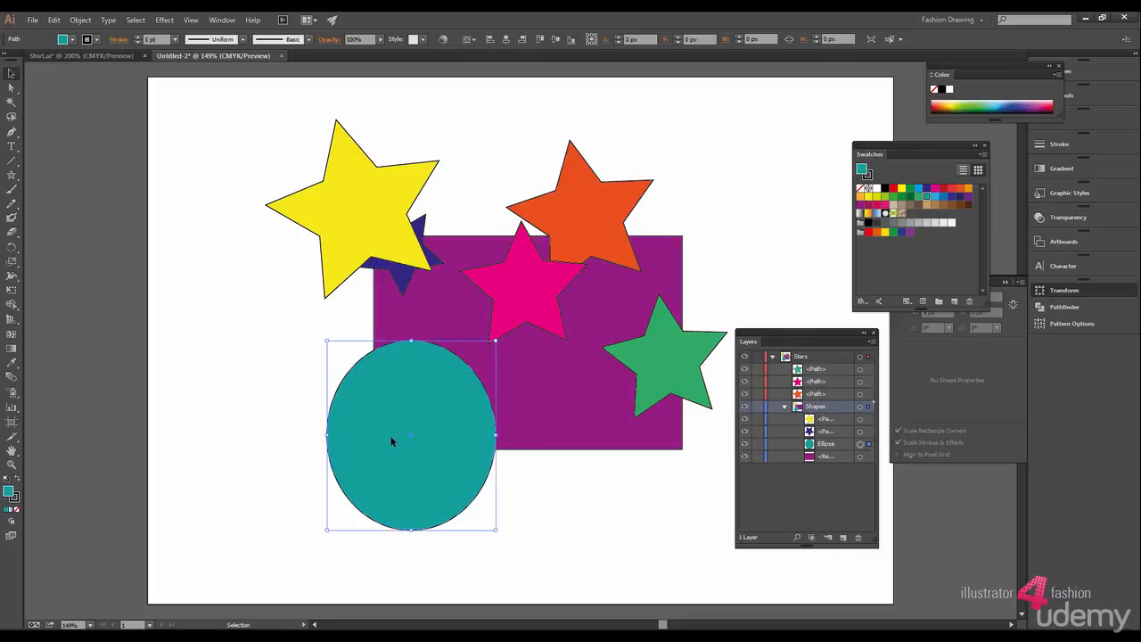
click(537, 482)
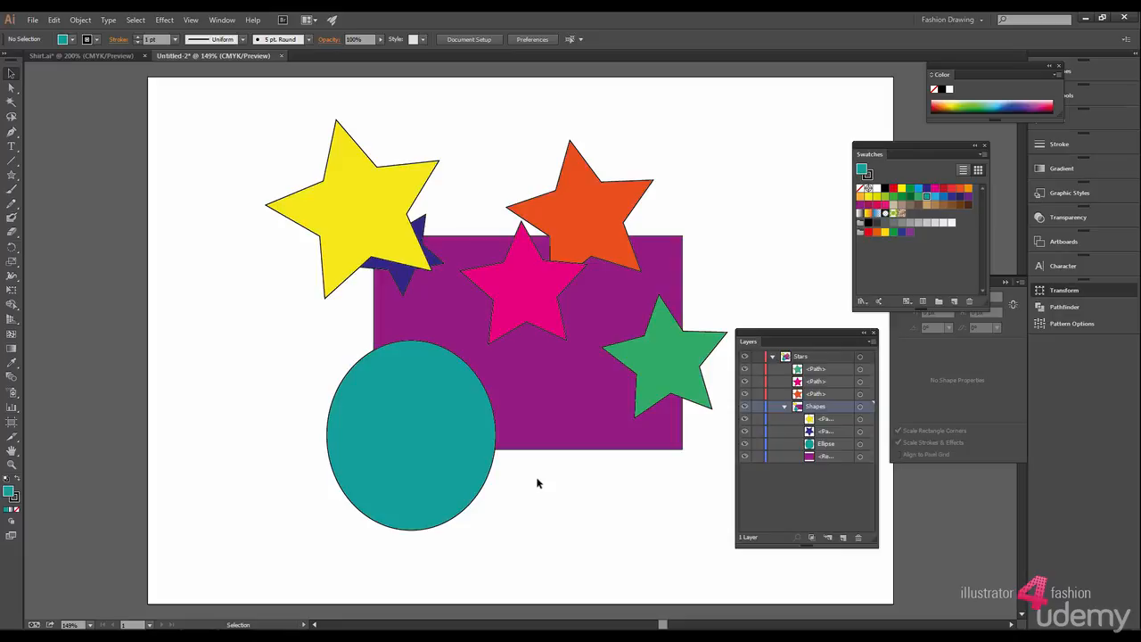
Step: Hide and show the yellow star and the ellipse individually within the Shapes sublayer
click(744, 419)
click(744, 420)
click(745, 444)
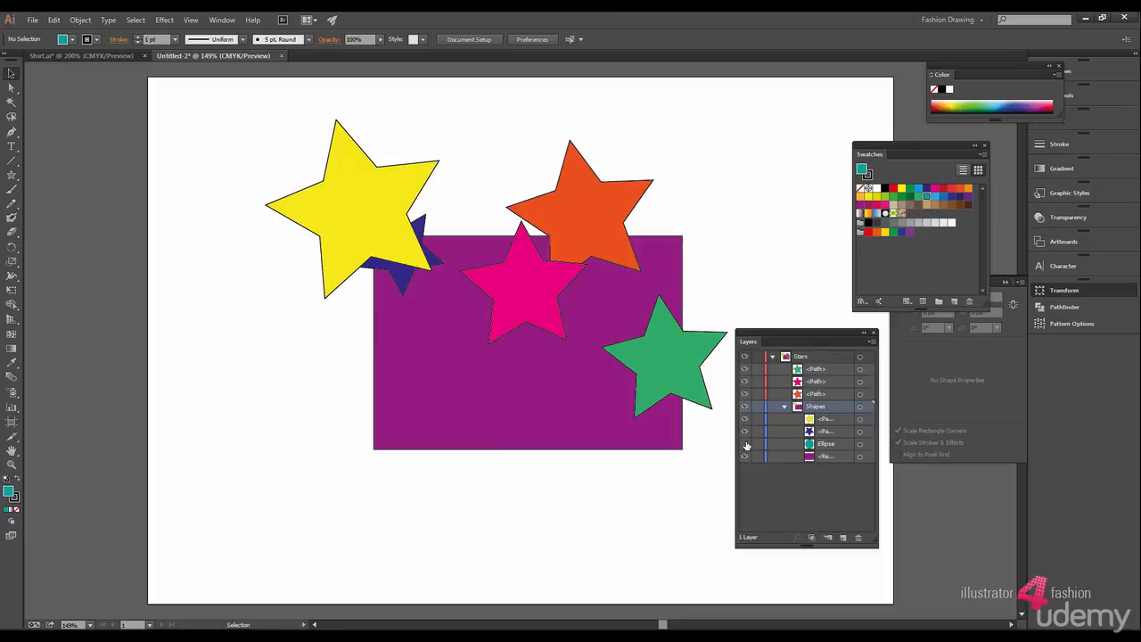
click(745, 444)
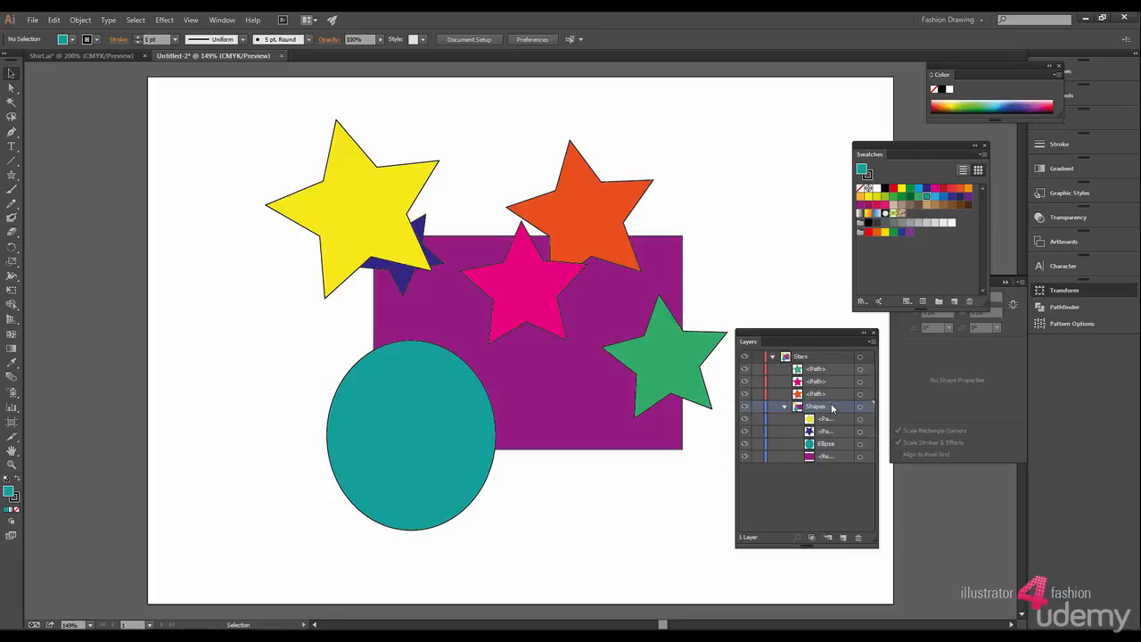
Step: Add a new sublayer inside Shapes containing a small star about 50 by 48 px, drawn low on the rectangle, and the yellow star
click(828, 537)
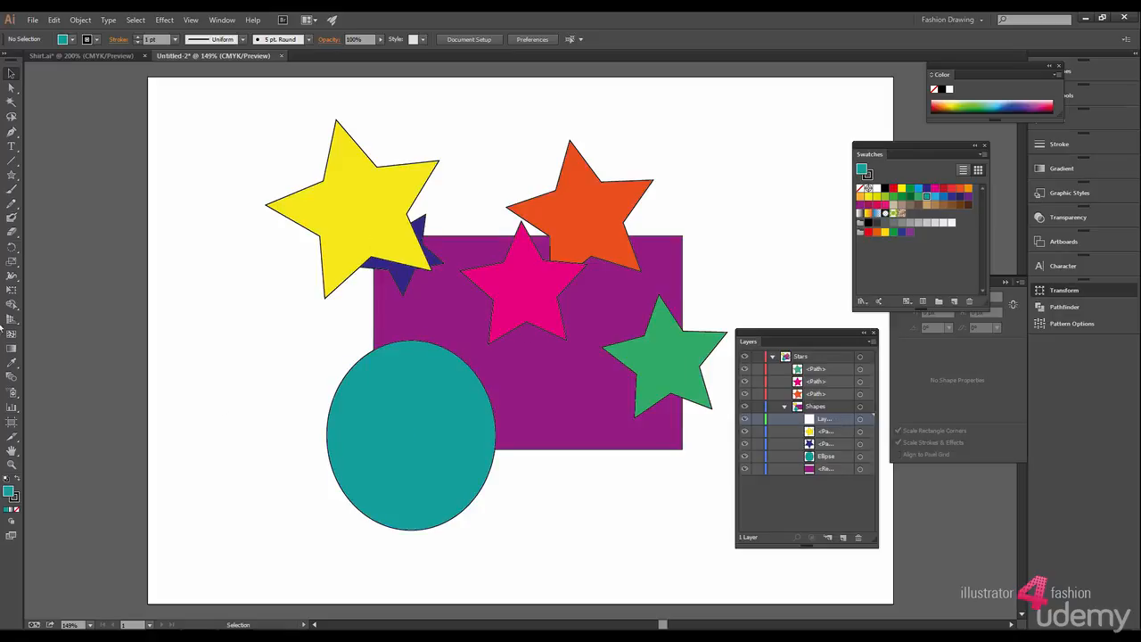
click(12, 174)
drag(596, 420, 612, 437)
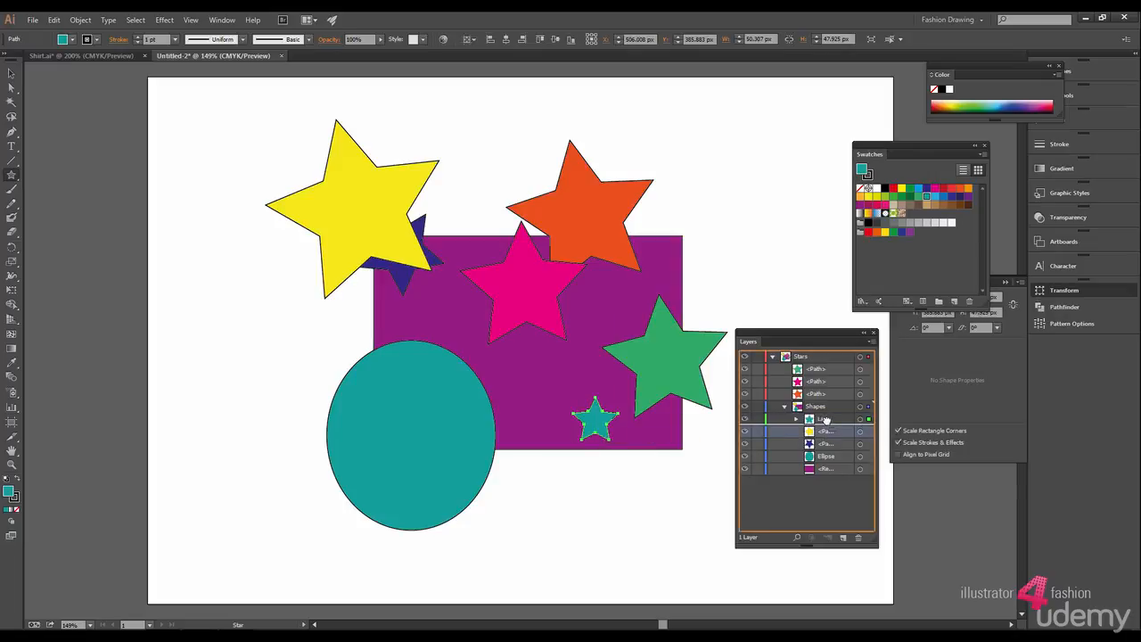
drag(825, 420, 824, 420)
click(796, 419)
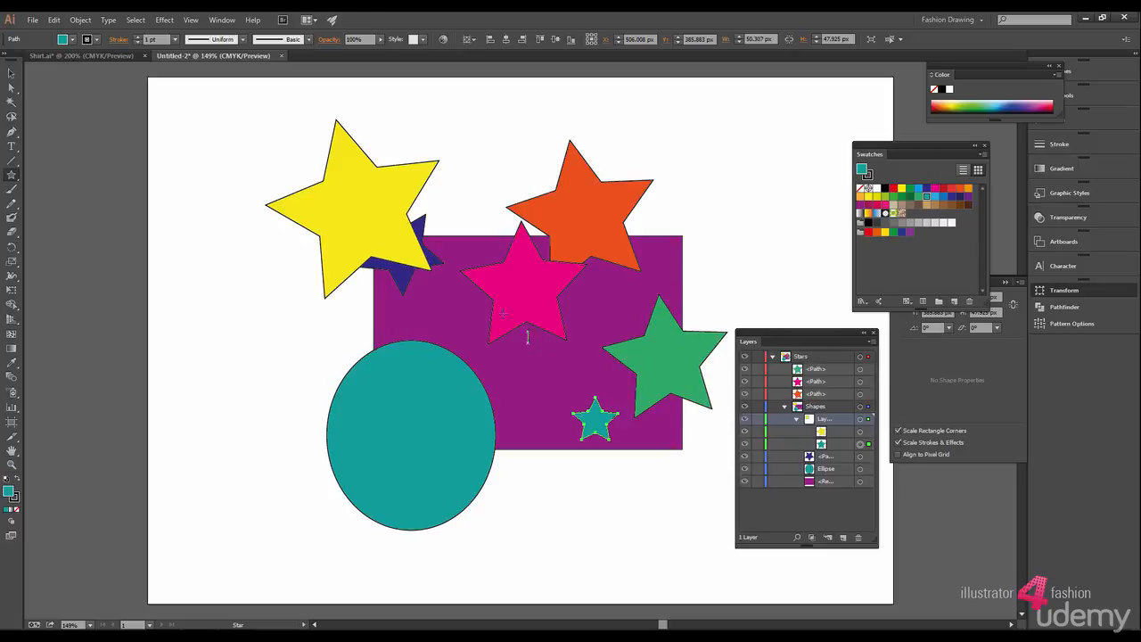
Step: Group the yellow, magenta and small teal stars, and expand the group in the layer list
key(v)
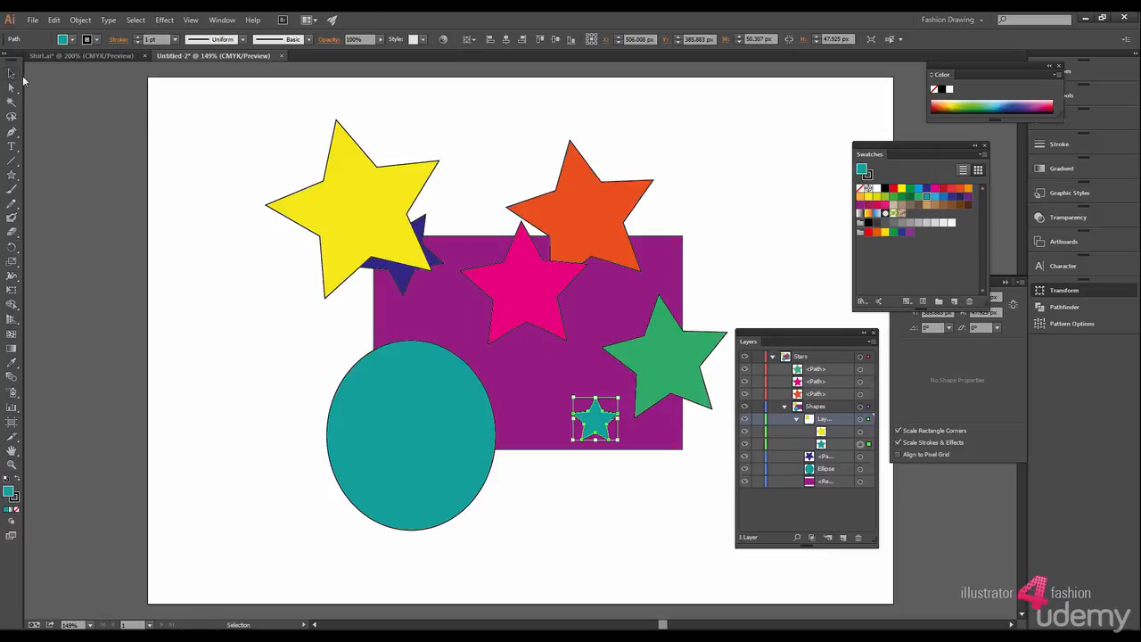
click(390, 220)
shift+click(526, 284)
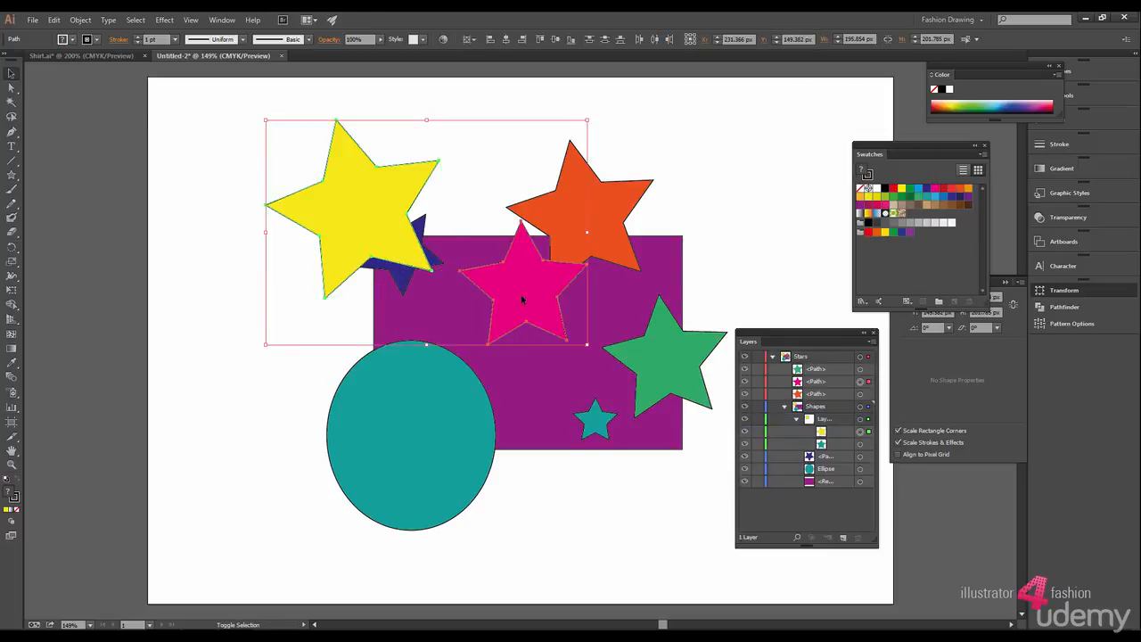
shift+click(606, 427)
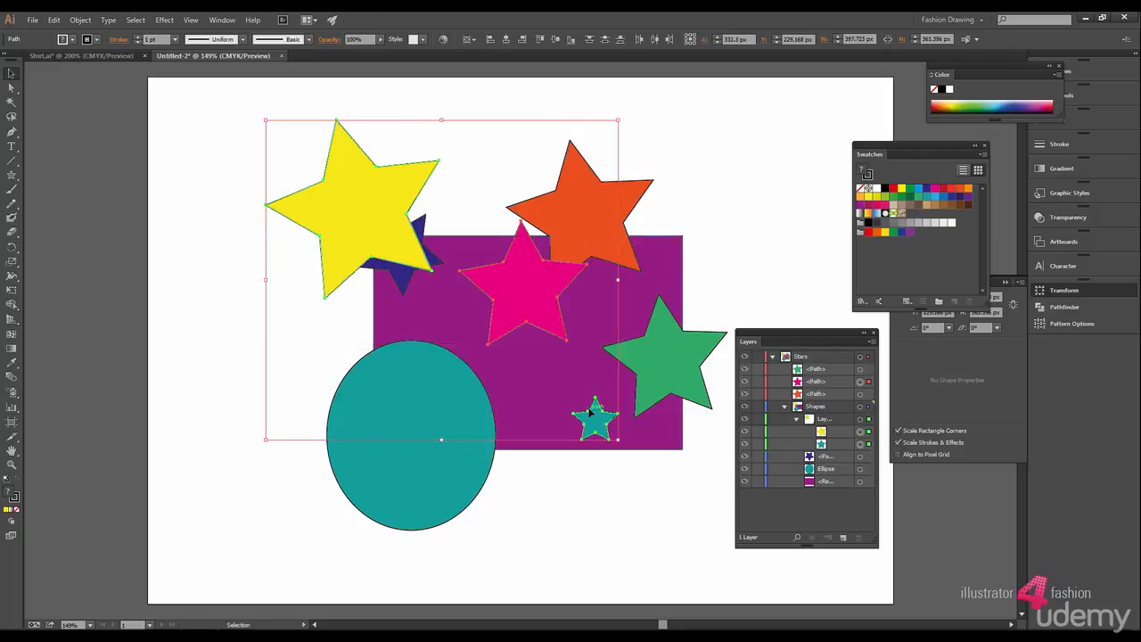
right_click(596, 415)
click(620, 466)
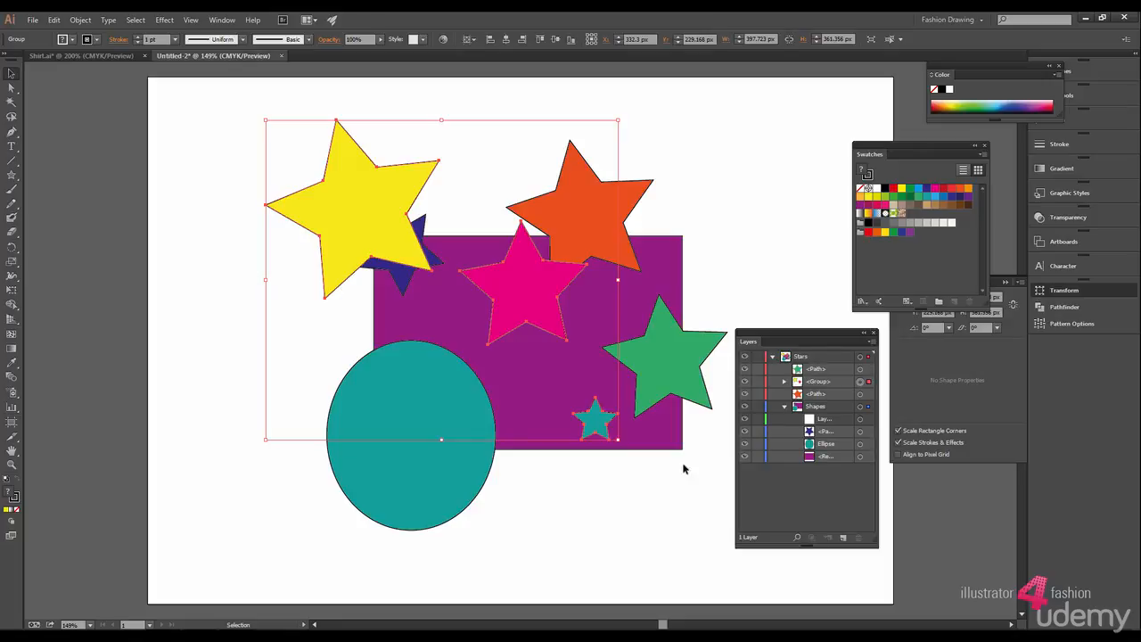
click(784, 382)
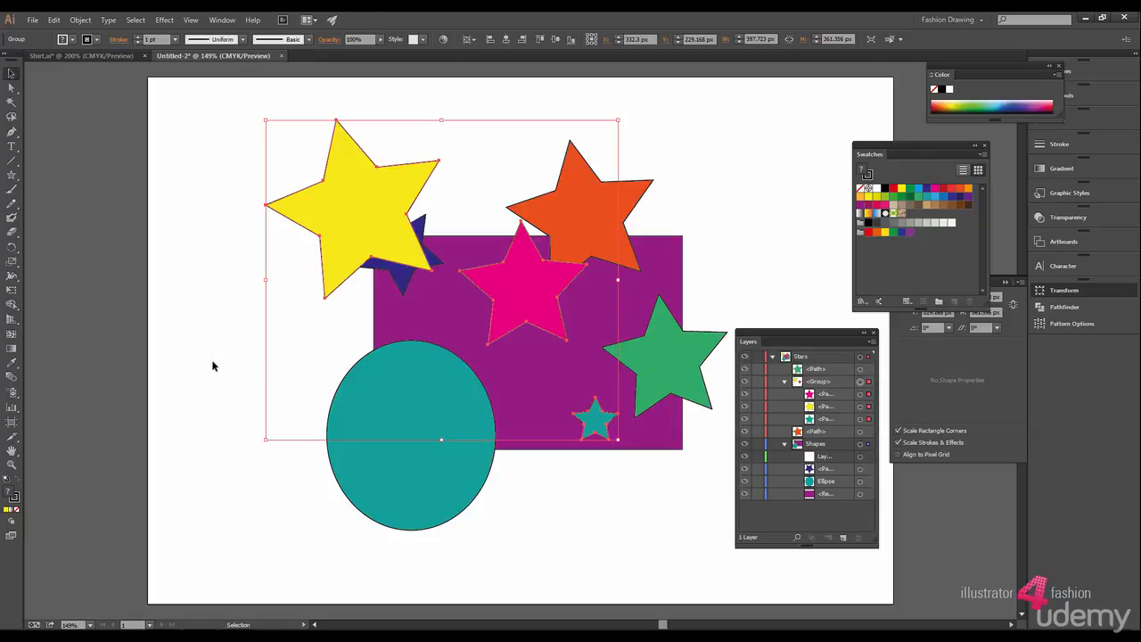
Step: Move the group of three stars up about 38 px and fill the whole group with light blue
click(245, 352)
drag(338, 244, 352, 203)
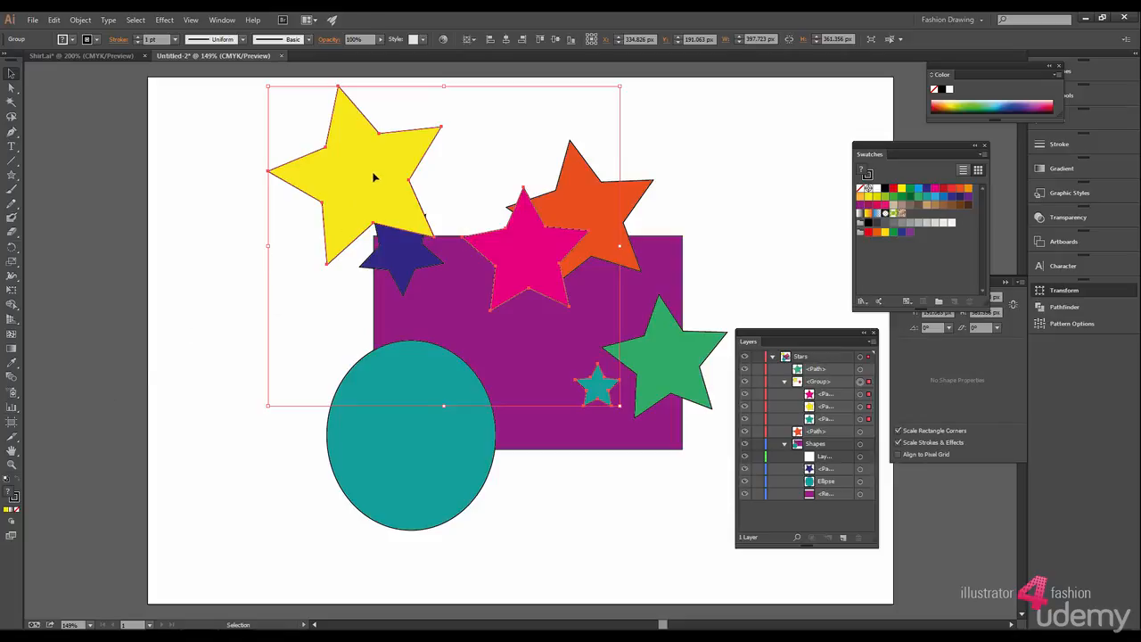
click(275, 273)
click(390, 193)
click(918, 189)
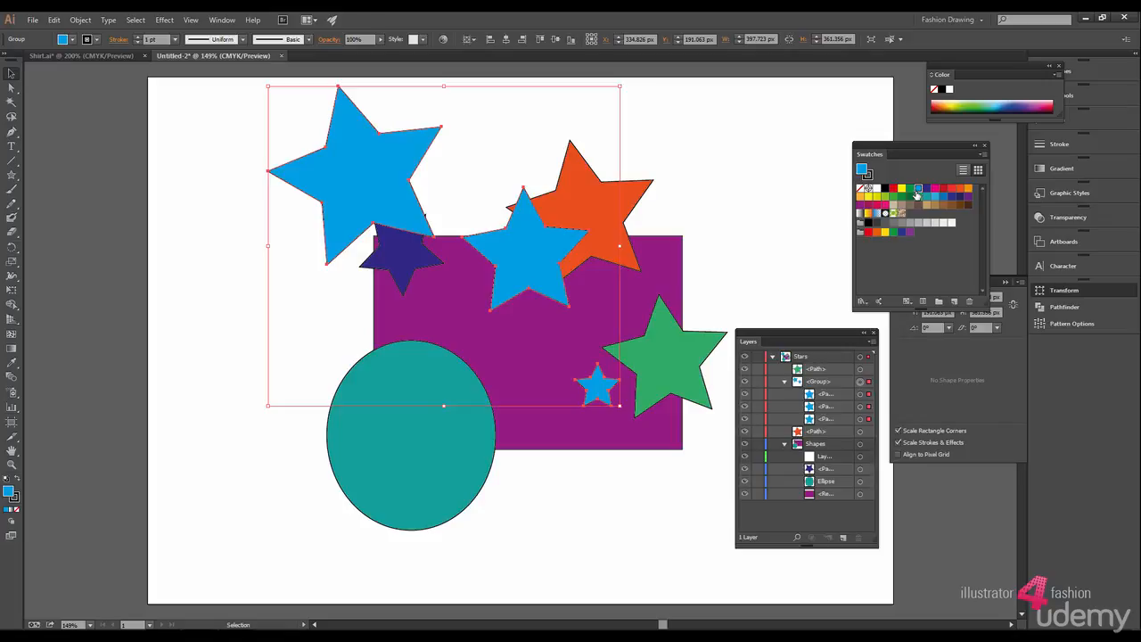
Step: Fill only the group's middle star with green, then move the whole group about 82 px left and deselect it
click(859, 394)
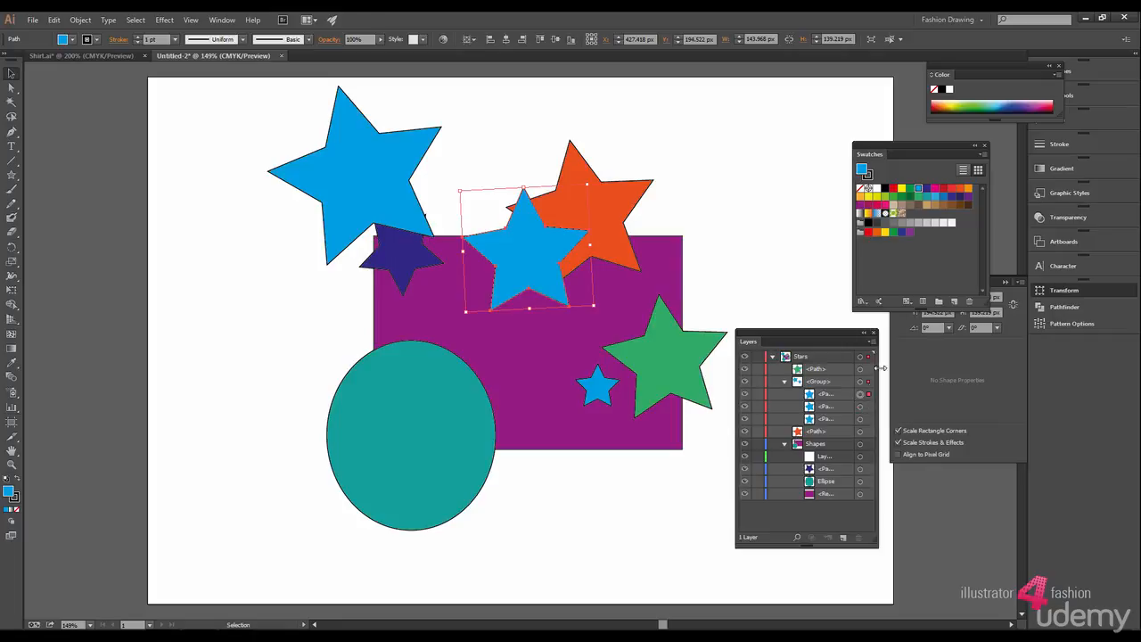
click(911, 189)
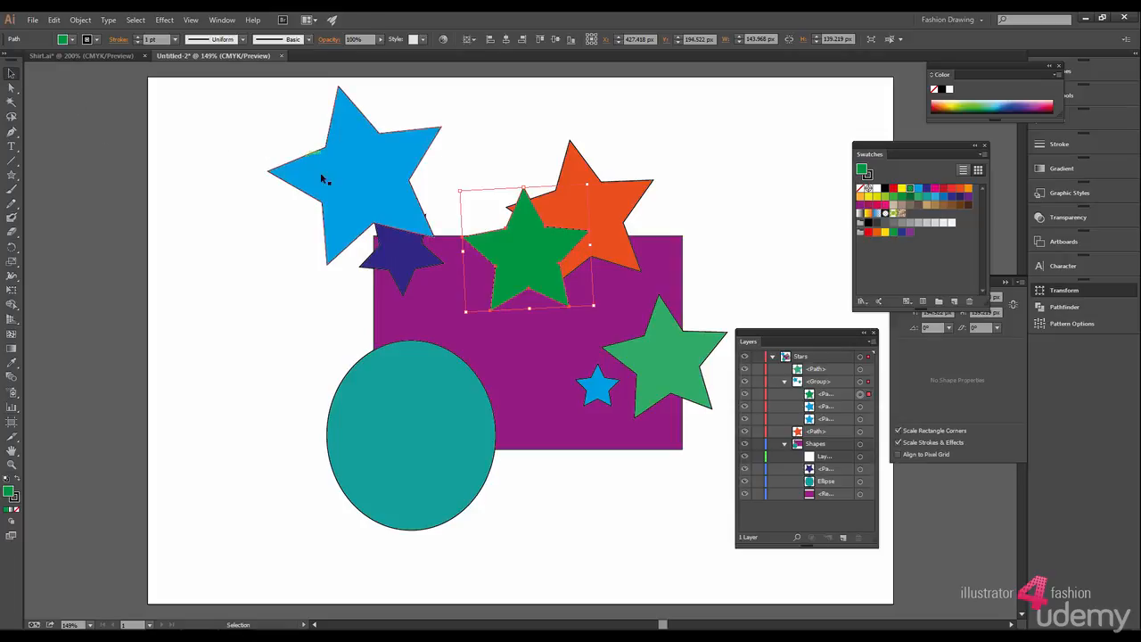
drag(346, 202, 276, 212)
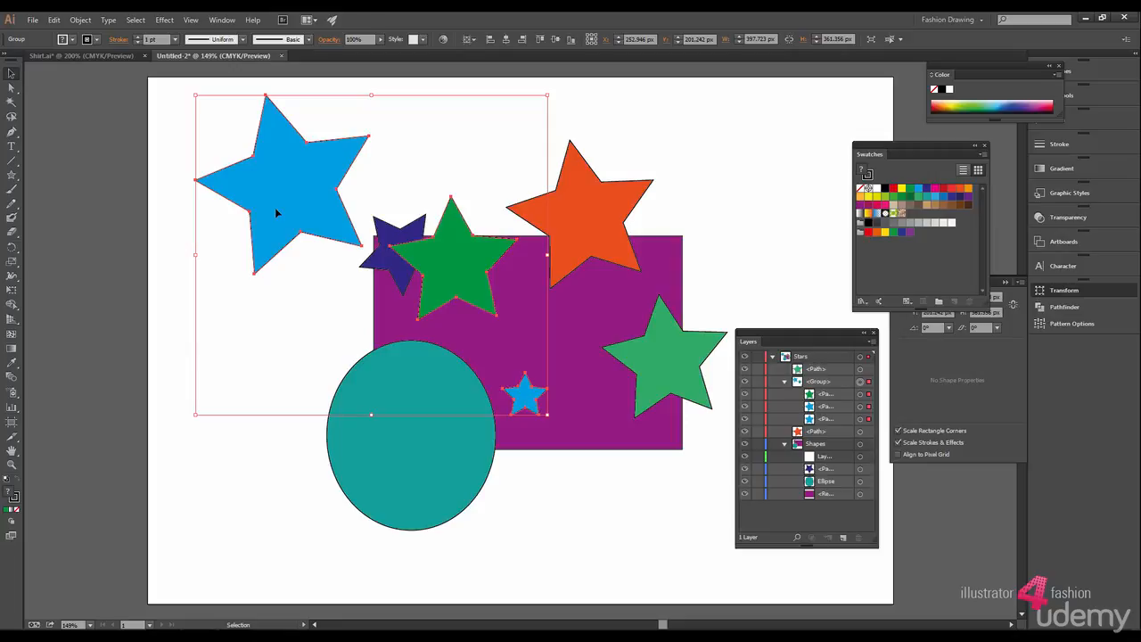
click(596, 505)
Step: Isolate the purple rectangle, erase a zigzag from its upper left down to its bottom edge, and leave isolation mode
click(585, 436)
double_click(586, 436)
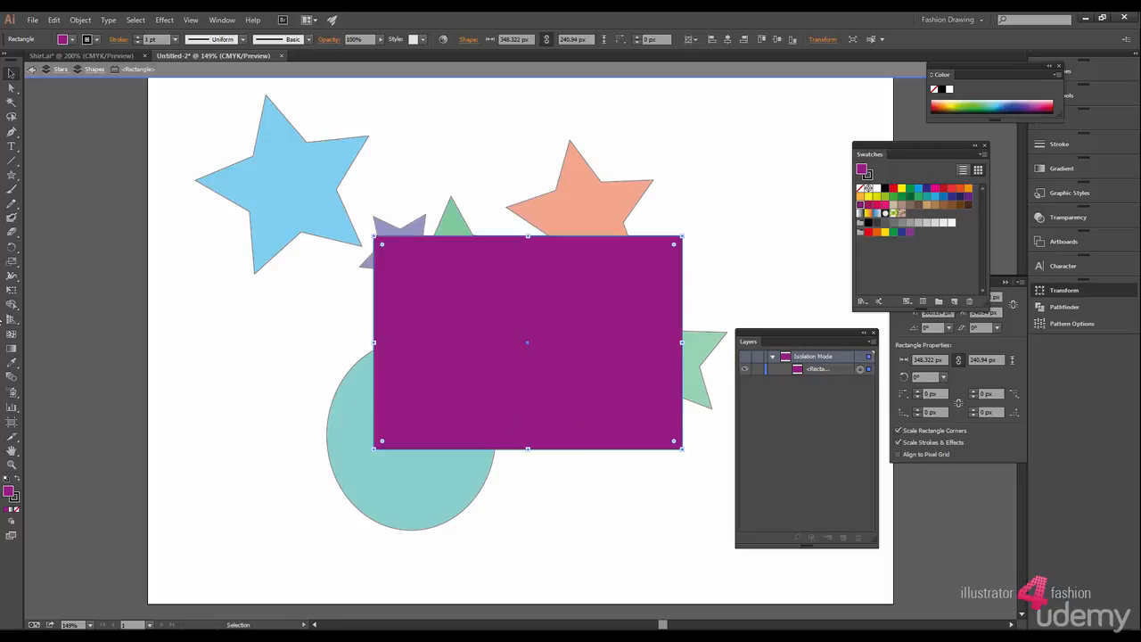
click(10, 234)
mouse_move(405, 228)
mouse_down()
mouse_move(346, 270)
mouse_move(499, 235)
mouse_move(410, 319)
mouse_move(559, 313)
mouse_move(447, 402)
mouse_move(495, 430)
mouse_move(611, 445)
mouse_up()
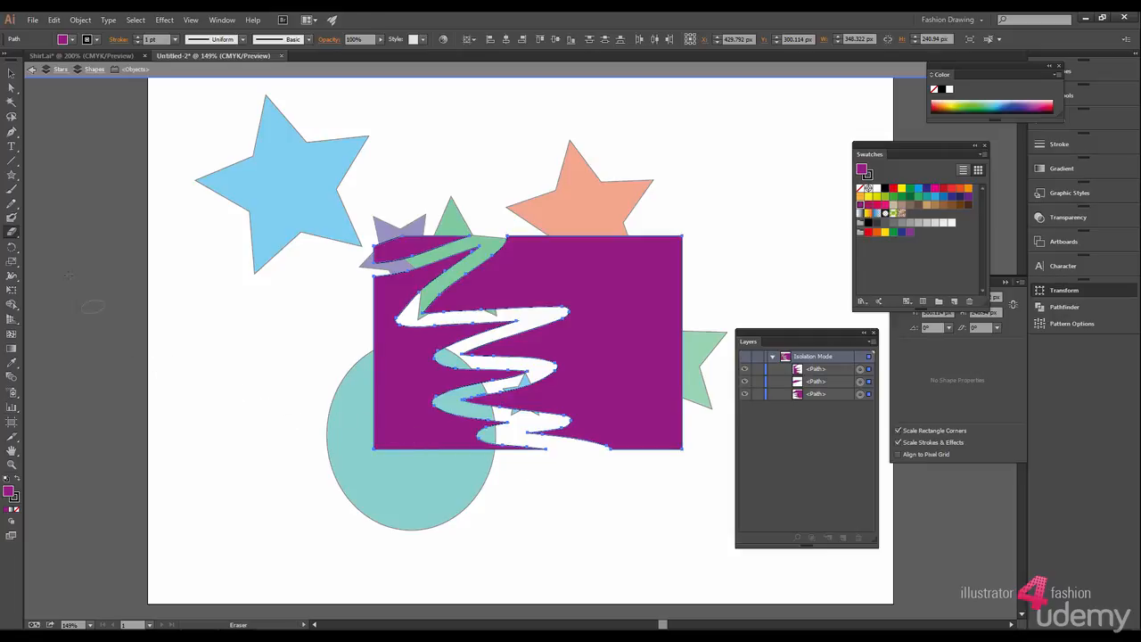
click(11, 72)
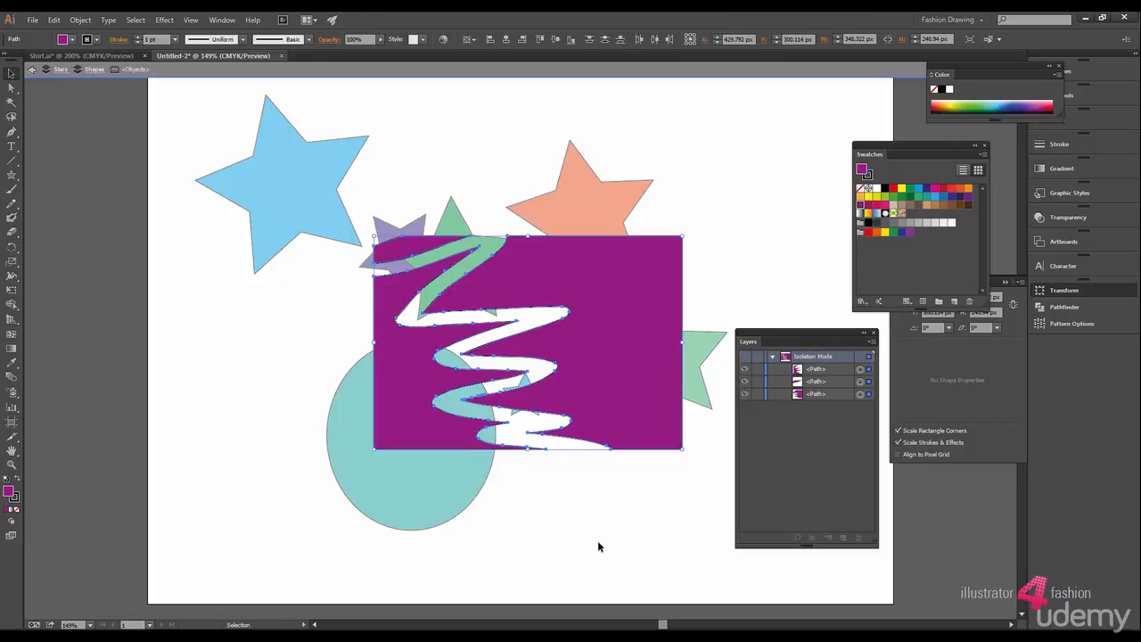
double_click(597, 543)
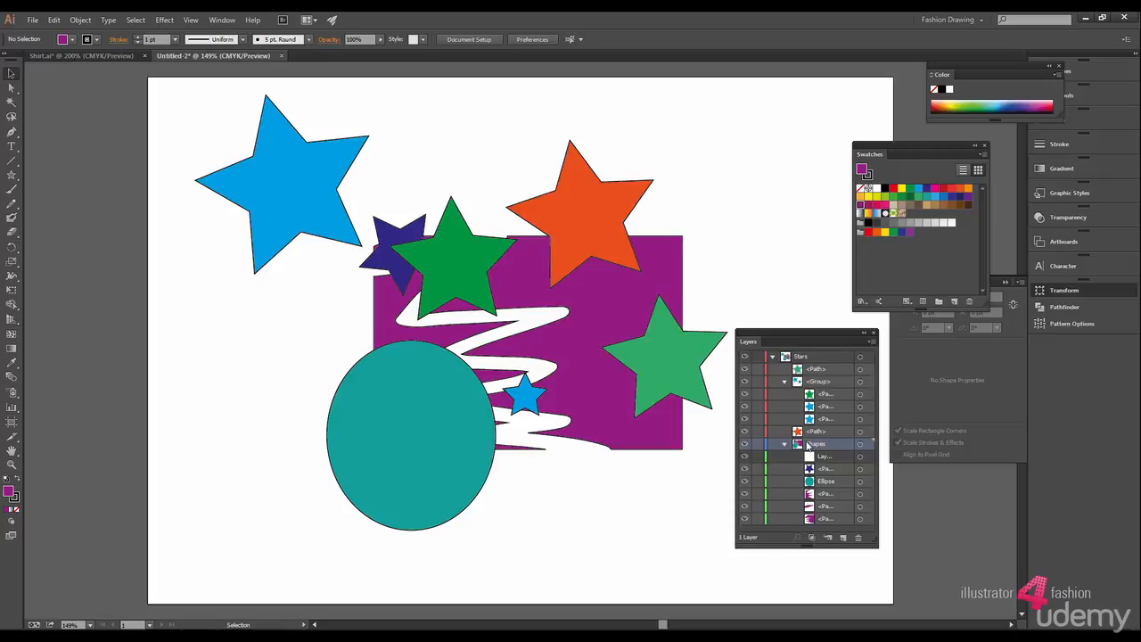
Step: Delete the Shapes sublayer with its contents and the orange star's path from the Stars layer
drag(804, 443, 857, 537)
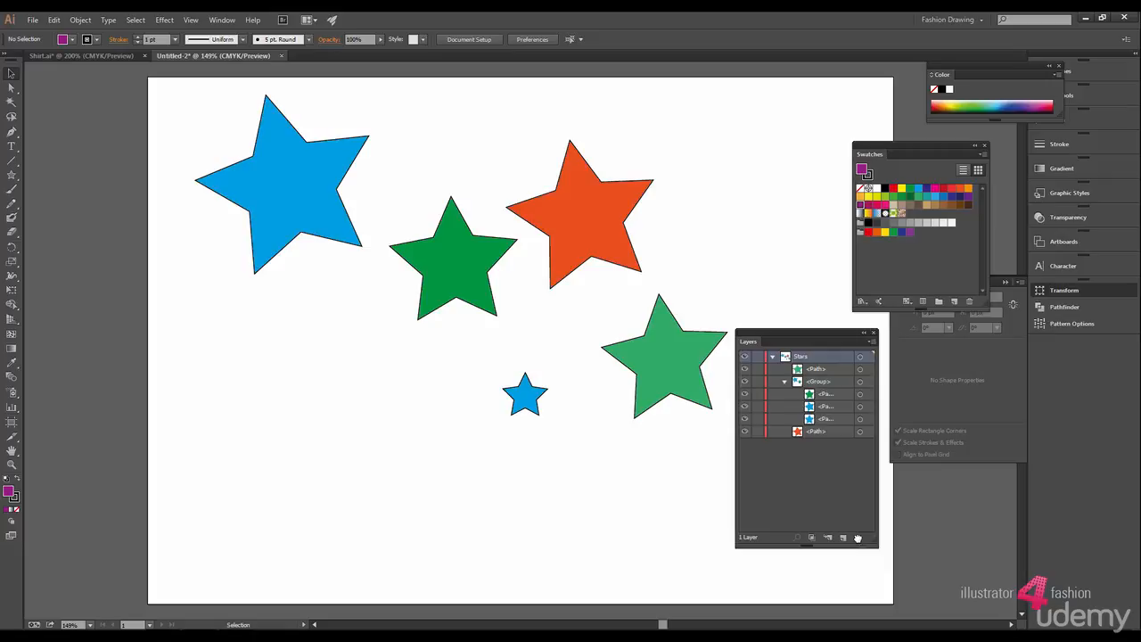
drag(837, 432, 860, 539)
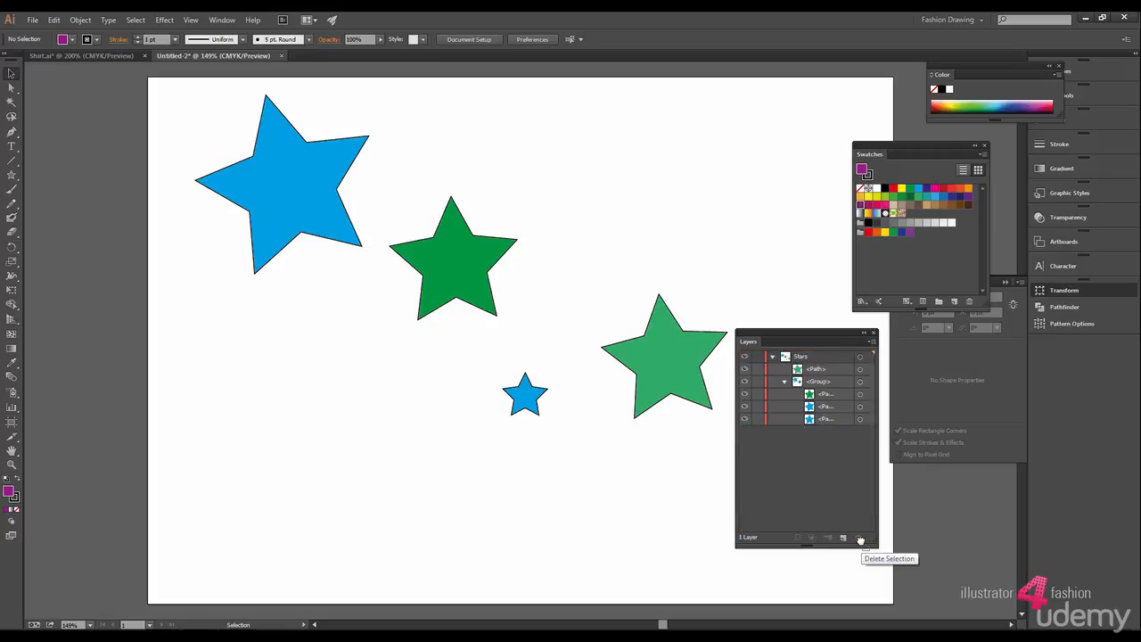